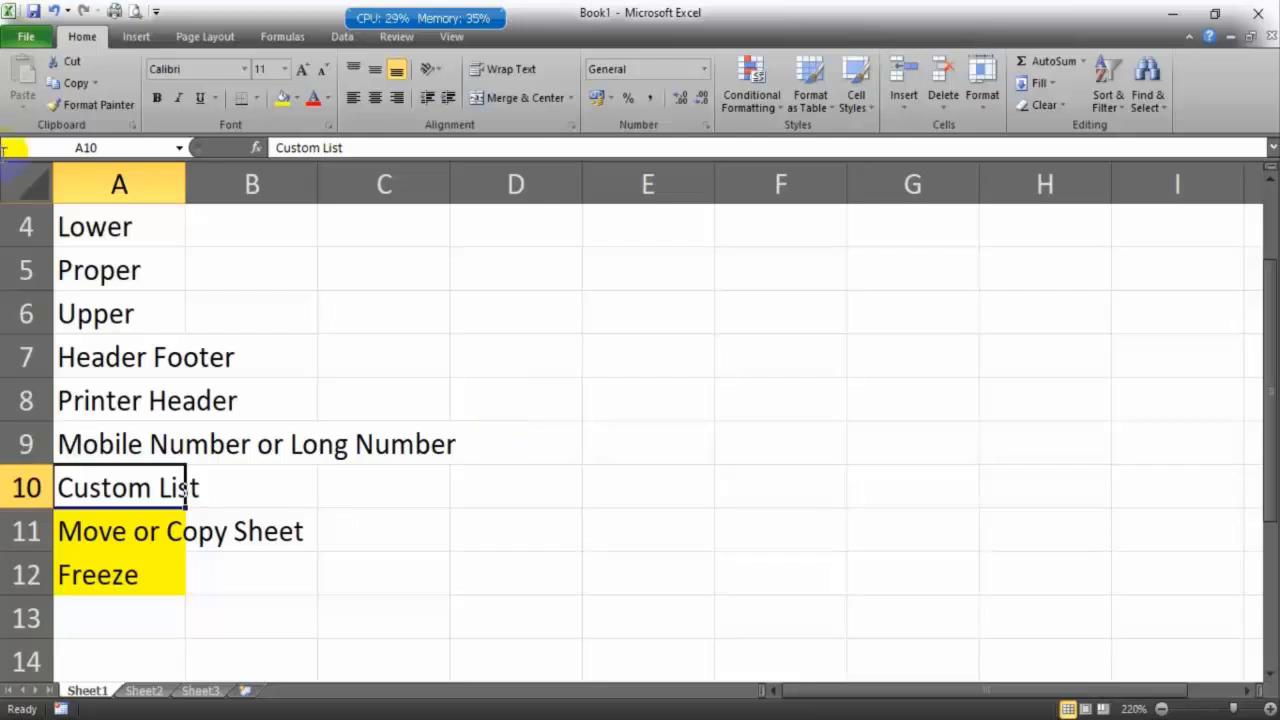
Step: Switch to the Pivot Table 2 workbook and bring up its empty Sheet3
{"action": "left_click", "coordinate": [530, 719]}
{"action": "left_click", "coordinate": [661, 718]}
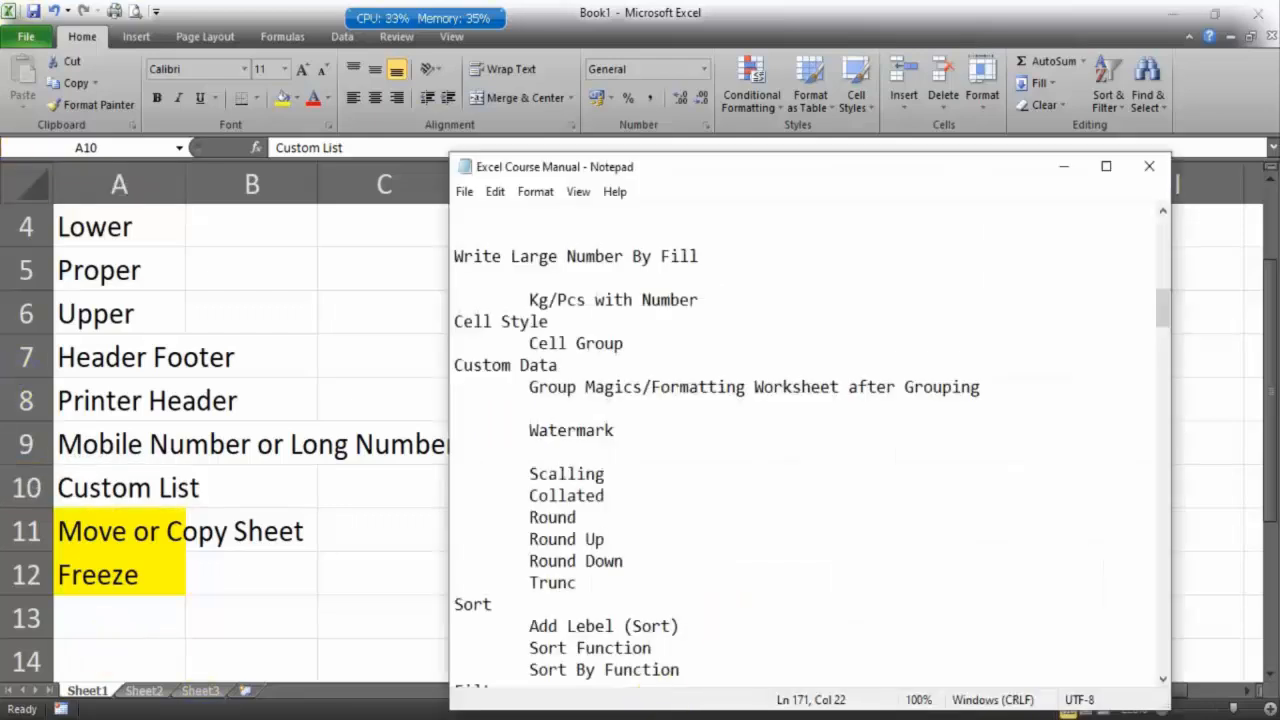
{"action": "left_click", "coordinate": [750, 719]}
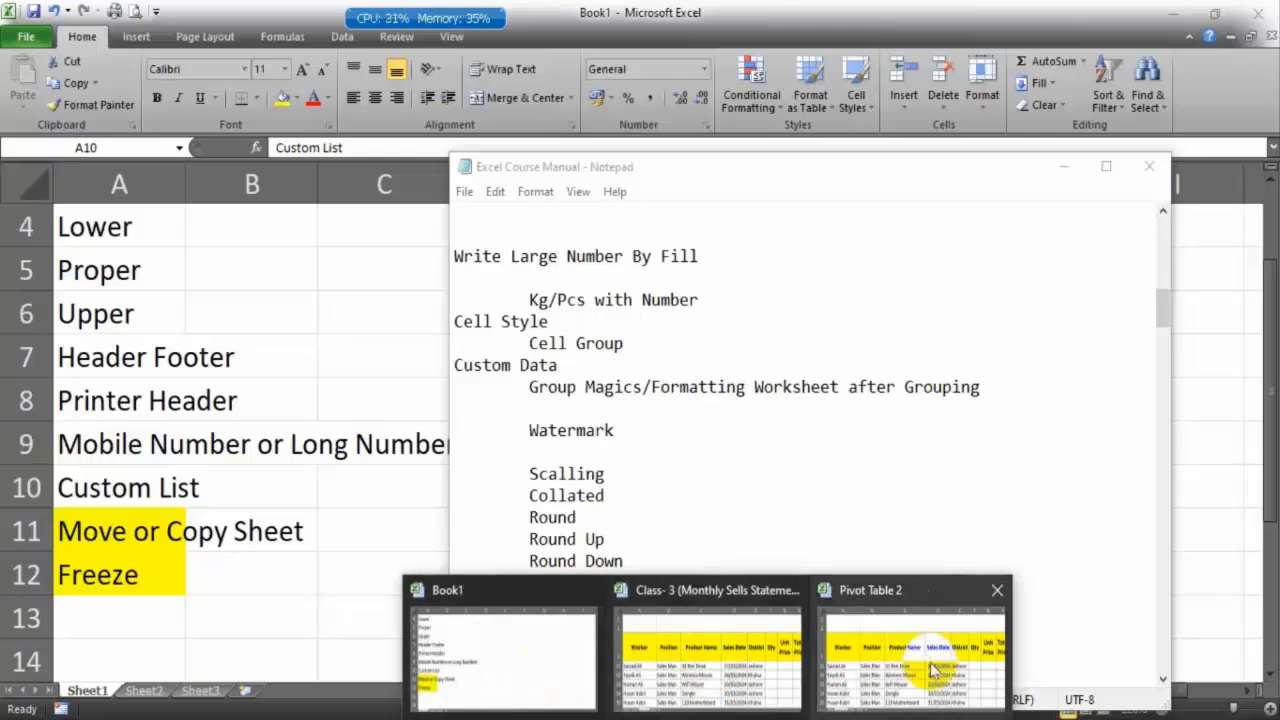
{"action": "left_click", "coordinate": [935, 650]}
{"action": "left_click", "coordinate": [290, 690]}
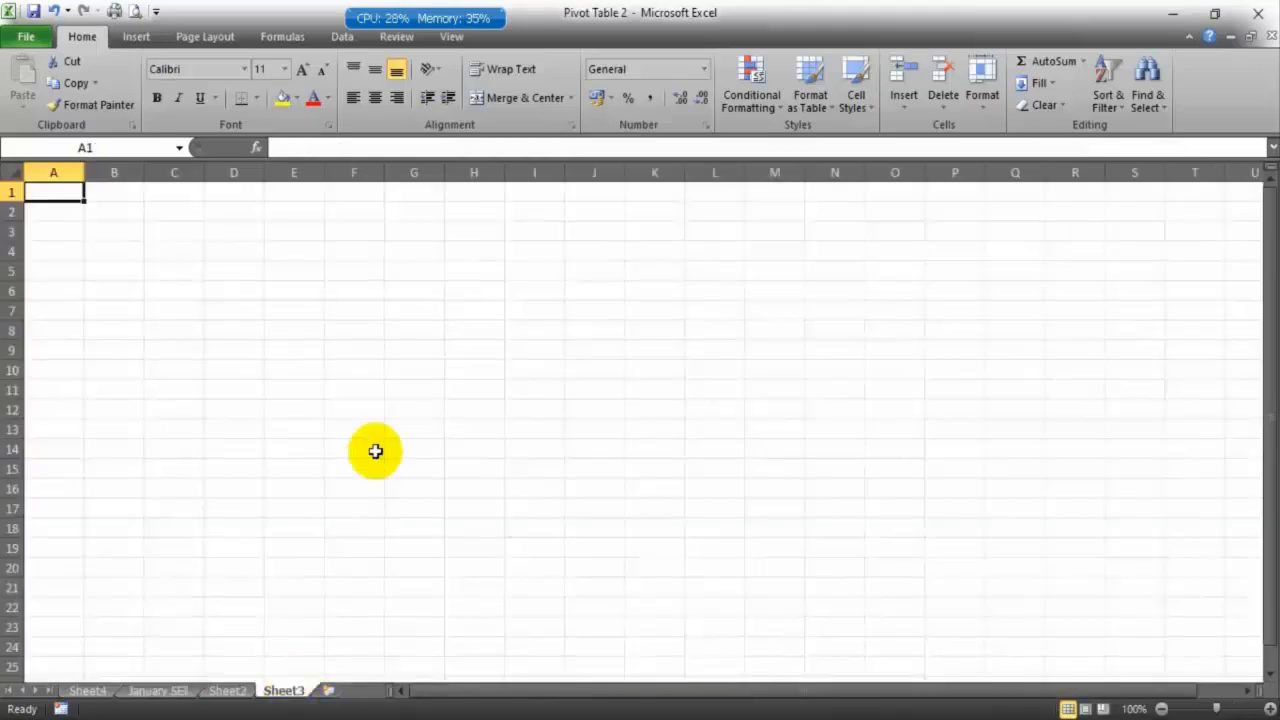
{"action": "scroll", "coordinate": [342, 359], "scroll_direction": "up", "scroll_amount": 8, "text": "ctrl"}
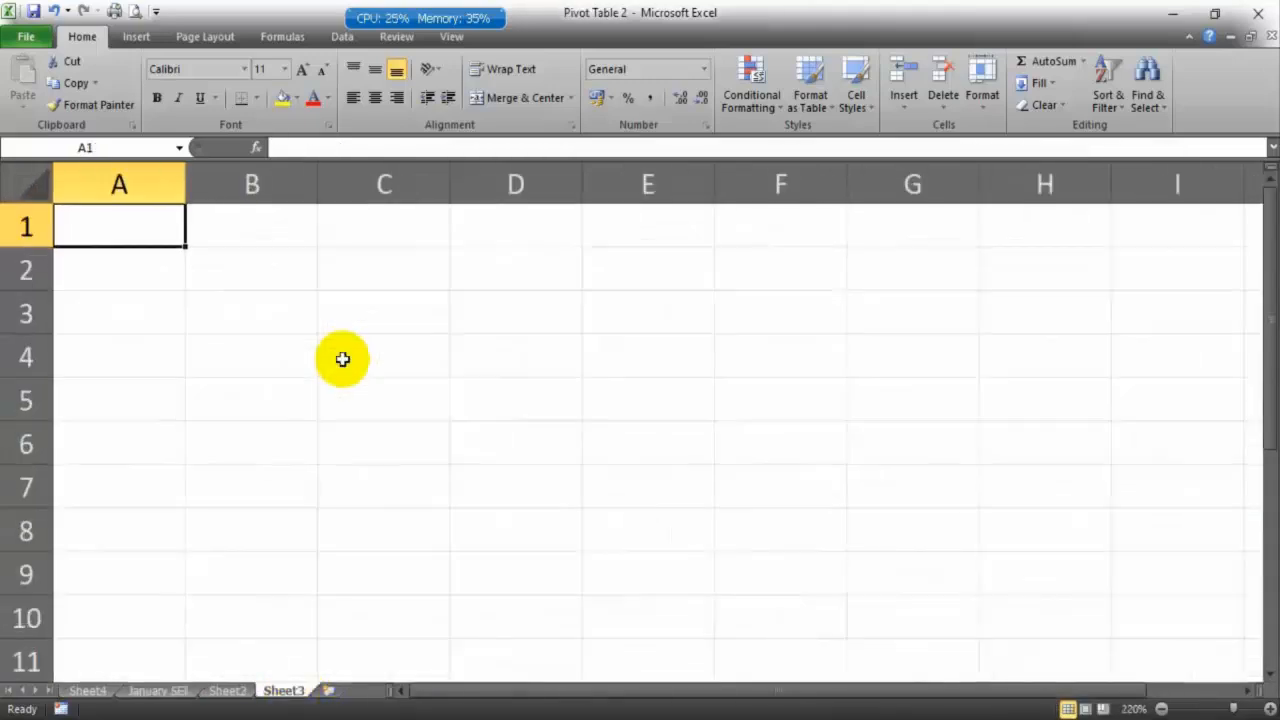
Step: Enter "may" in cell A1 and auto-fill the month series across row 1 to G1
{"action": "type", "text": "may"}
{"action": "key", "text": "Return"}
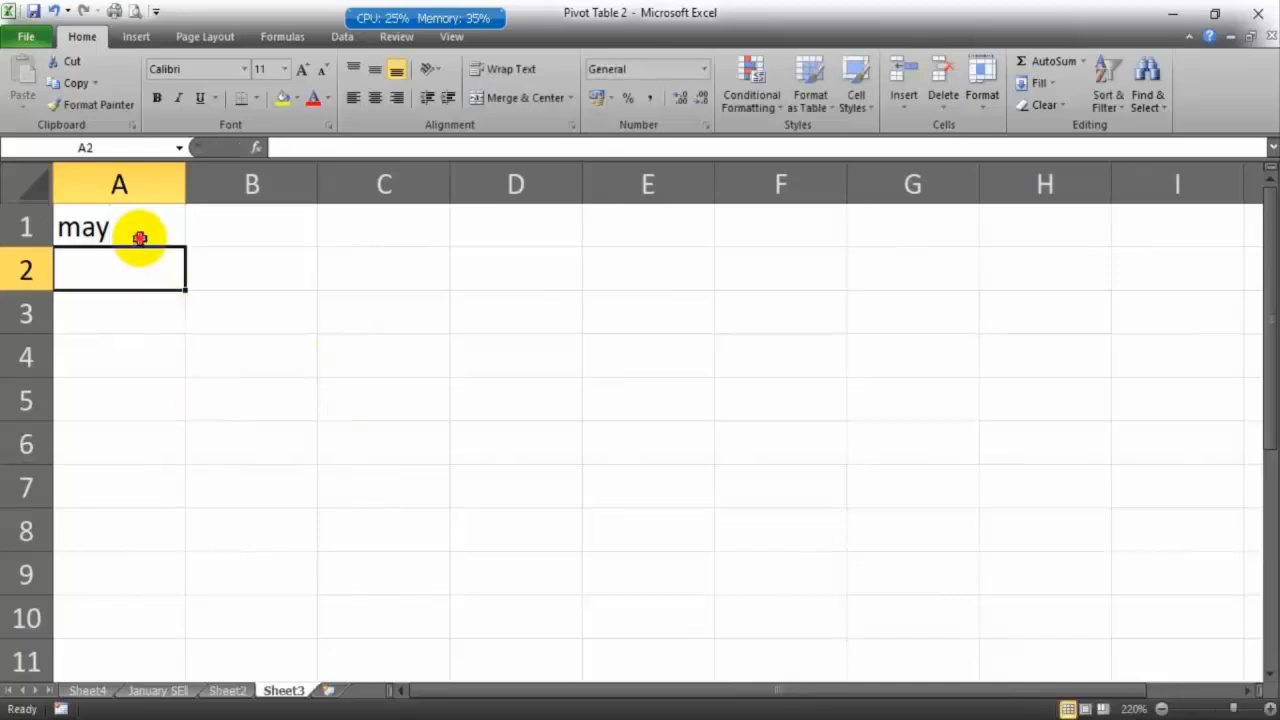
{"action": "left_click", "coordinate": [139, 238]}
{"action": "left_click_drag", "start_coordinate": [181, 249], "coordinate": [970, 245]}
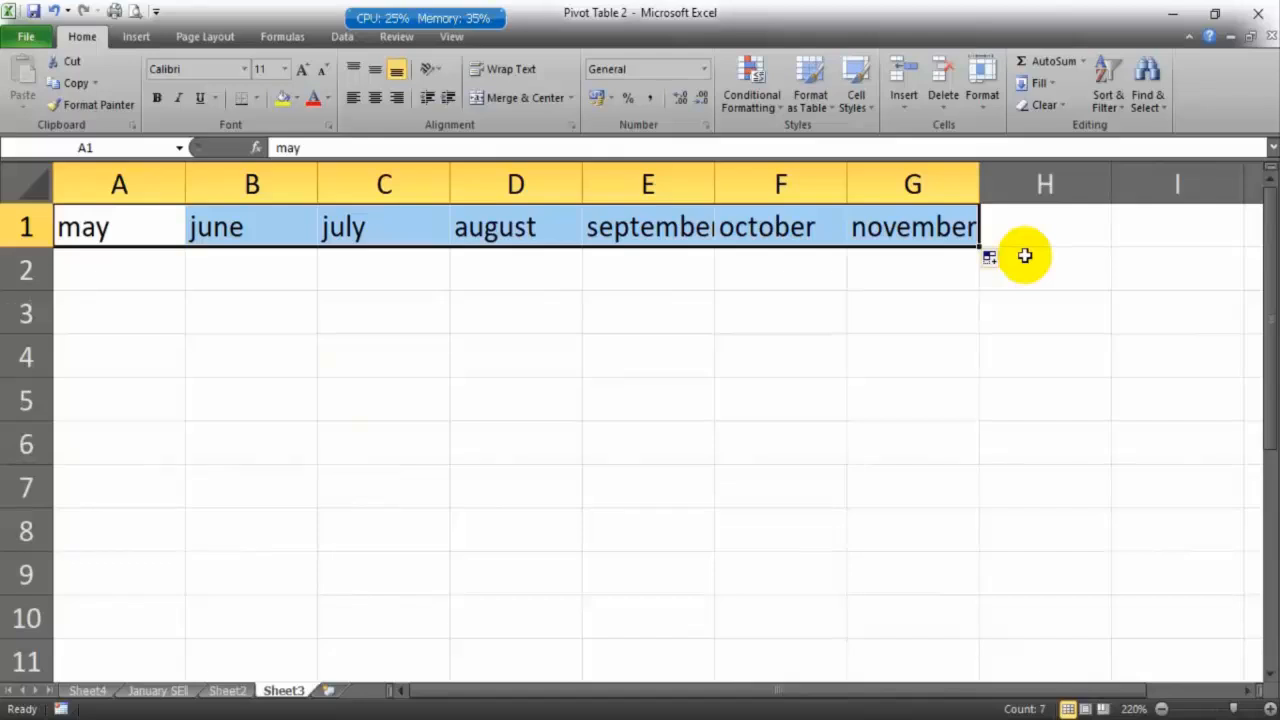
Step: Auto-fill the month series down column D from "august" in D1 to row 14
{"action": "left_click", "coordinate": [508, 229]}
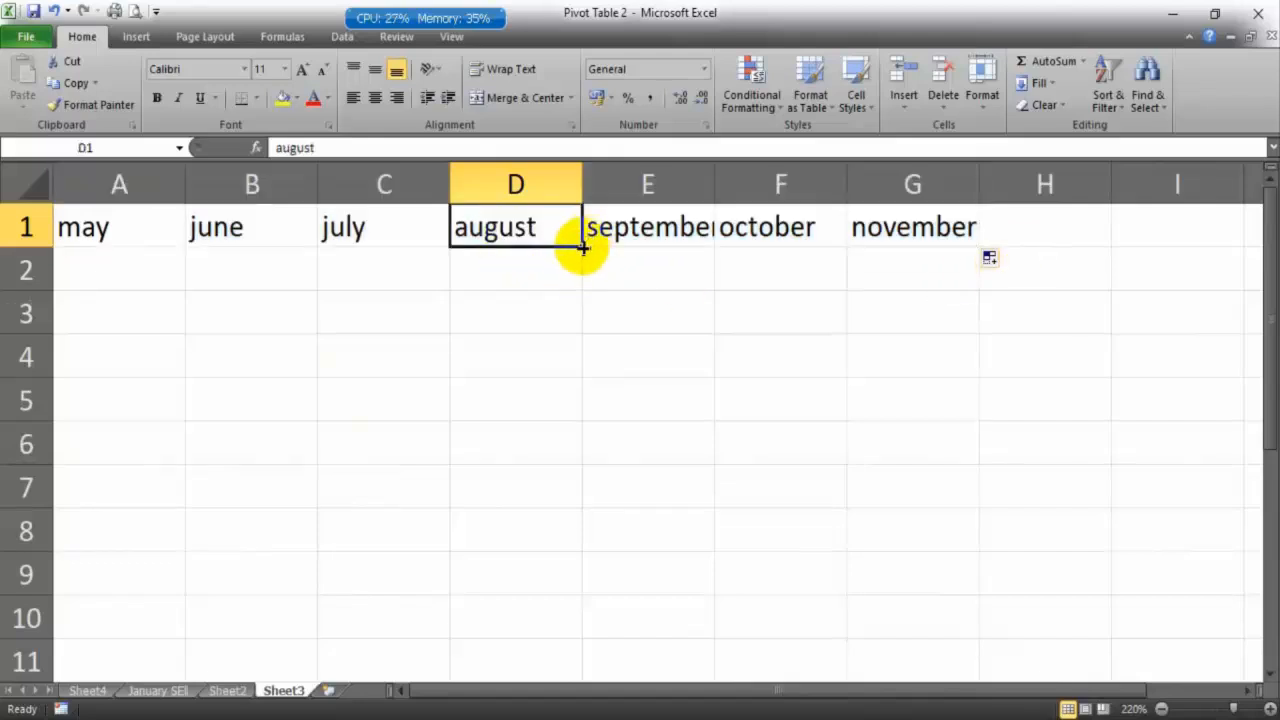
{"action": "left_click_drag", "start_coordinate": [582, 248], "coordinate": [508, 700]}
{"action": "scroll", "coordinate": [726, 466], "scroll_direction": "up", "scroll_amount": 2}
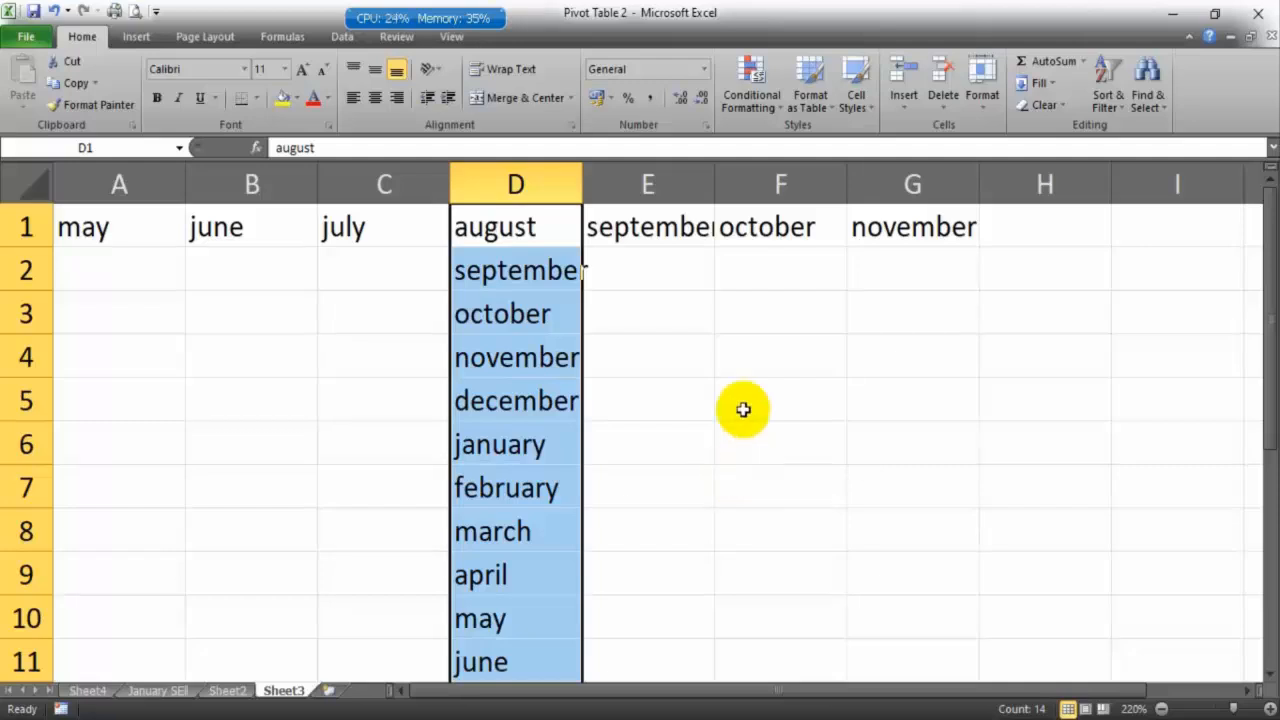
{"action": "left_click", "coordinate": [690, 283]}
{"action": "left_click", "coordinate": [774, 297]}
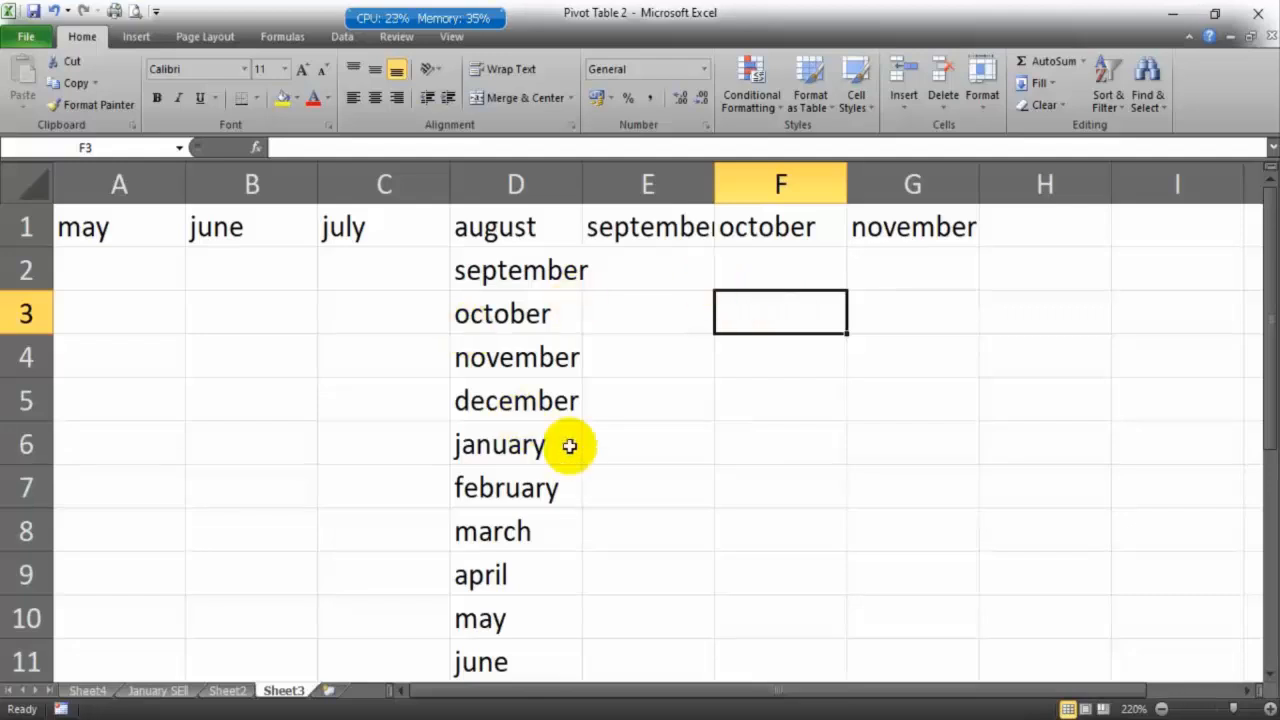
Step: Open the custom lists editor from the General section of Excel's advanced options
{"action": "left_click", "coordinate": [24, 40]}
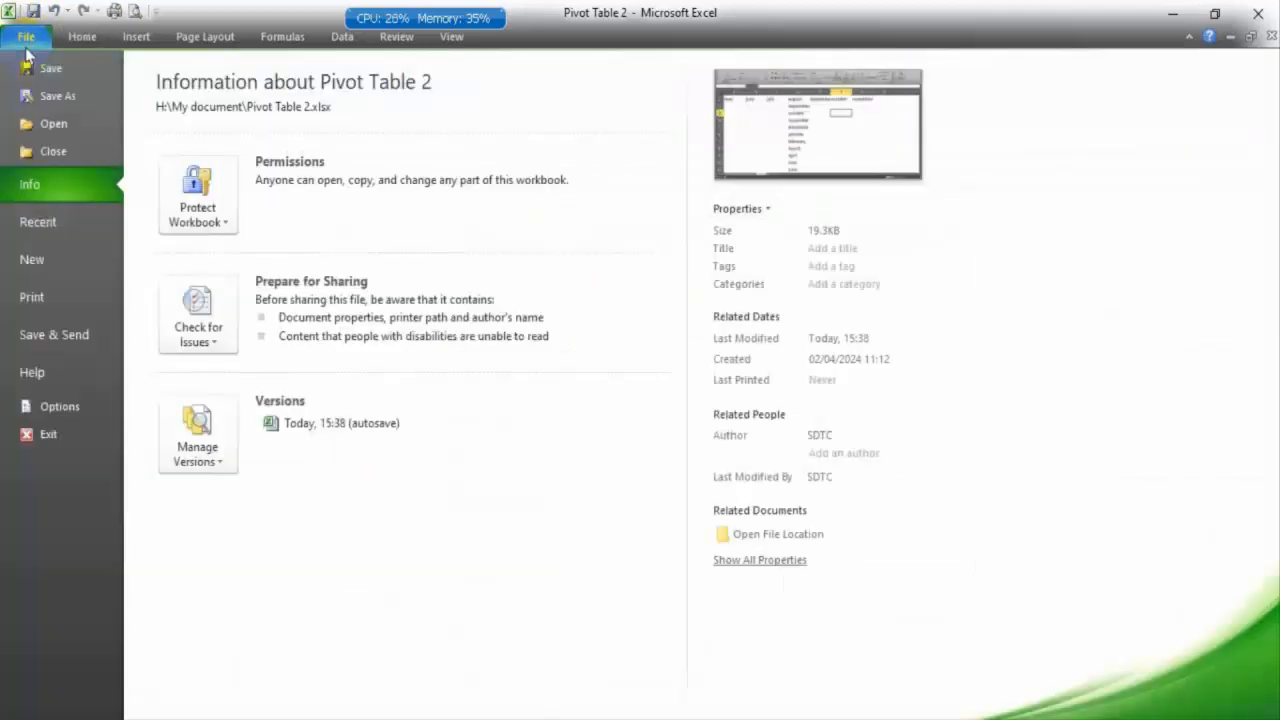
{"action": "left_click", "coordinate": [58, 407]}
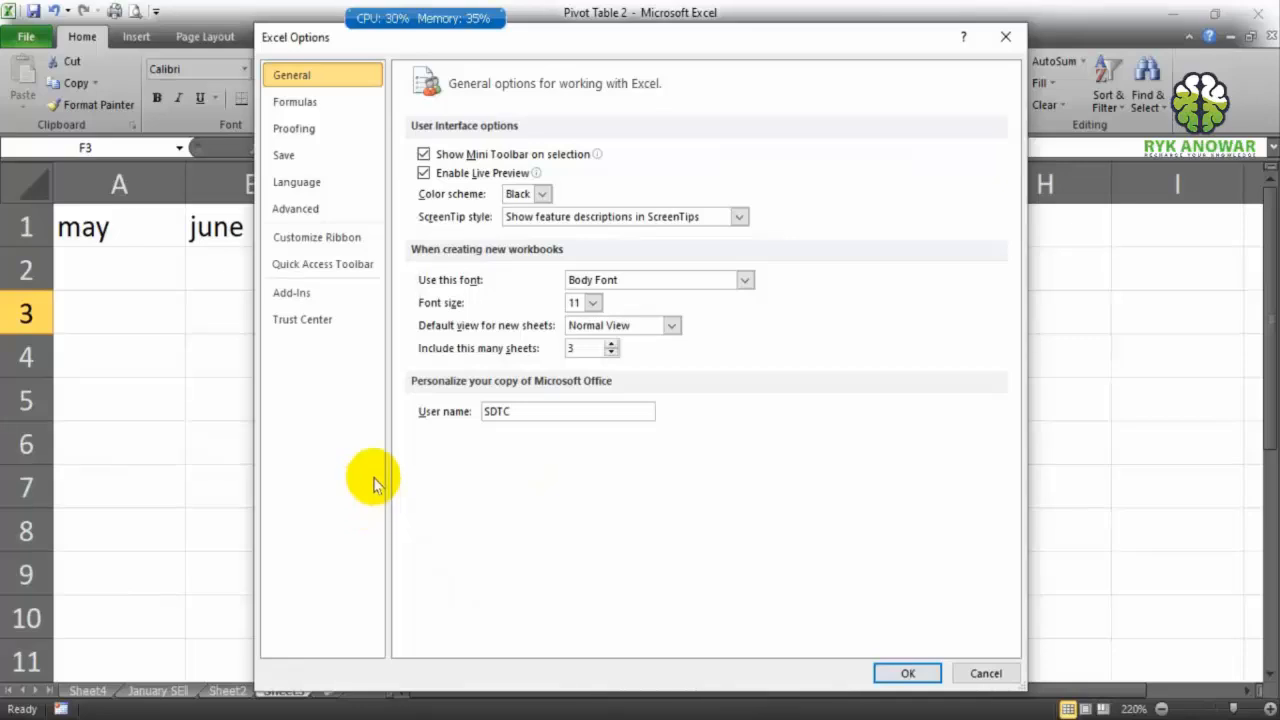
{"action": "left_click", "coordinate": [320, 130]}
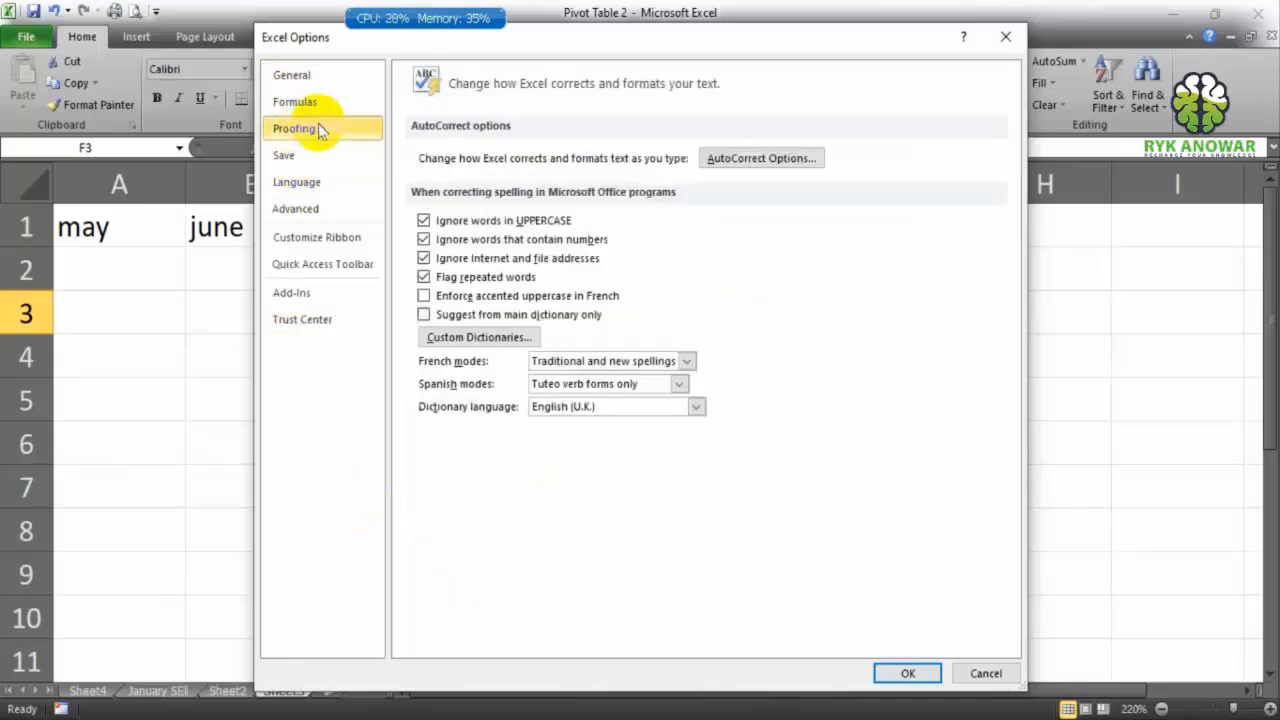
{"action": "left_click", "coordinate": [321, 218]}
{"action": "scroll", "coordinate": [770, 320], "scroll_direction": "down", "scroll_amount": 3}
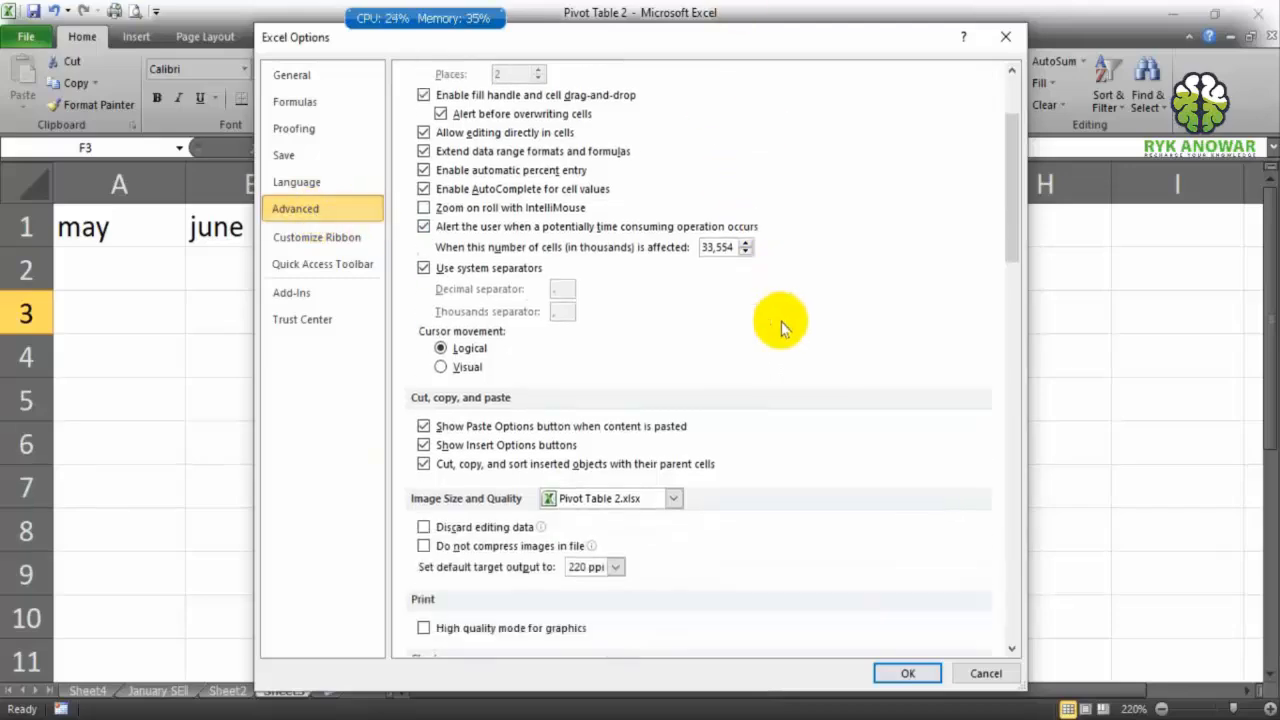
{"action": "scroll", "coordinate": [783, 328], "scroll_direction": "down", "scroll_amount": 15}
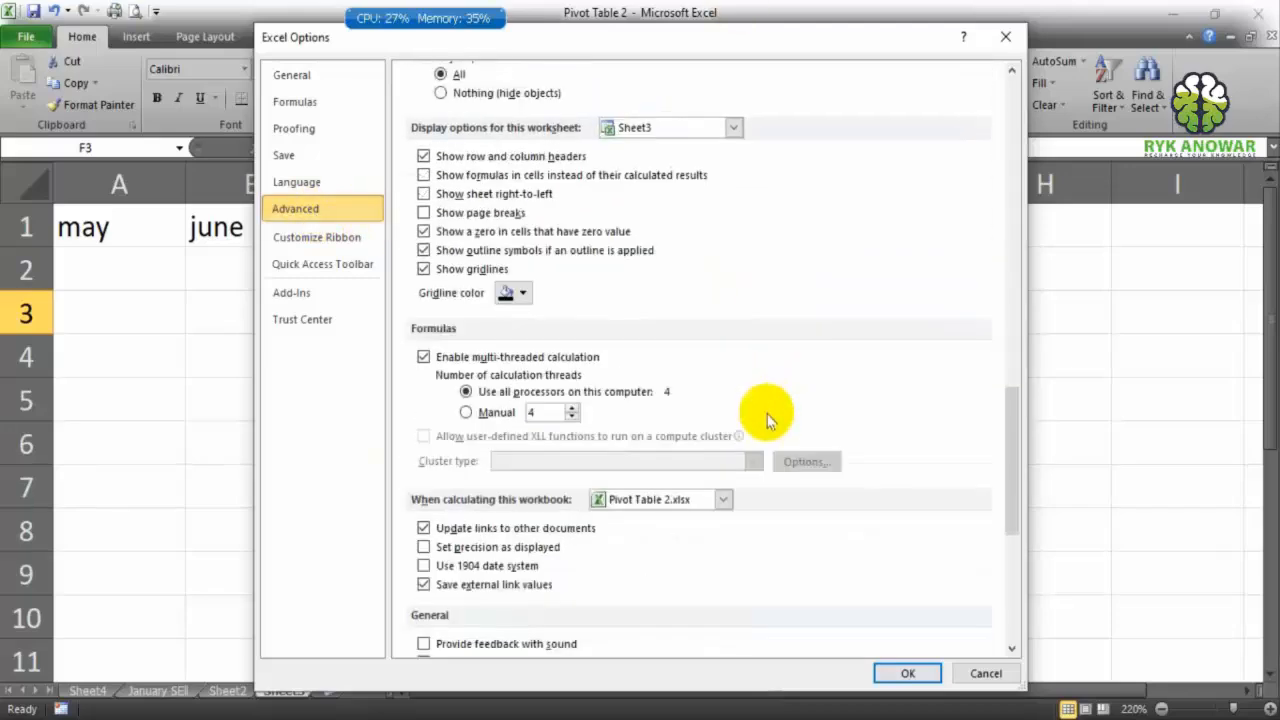
{"action": "scroll", "coordinate": [767, 420], "scroll_direction": "down", "scroll_amount": 7}
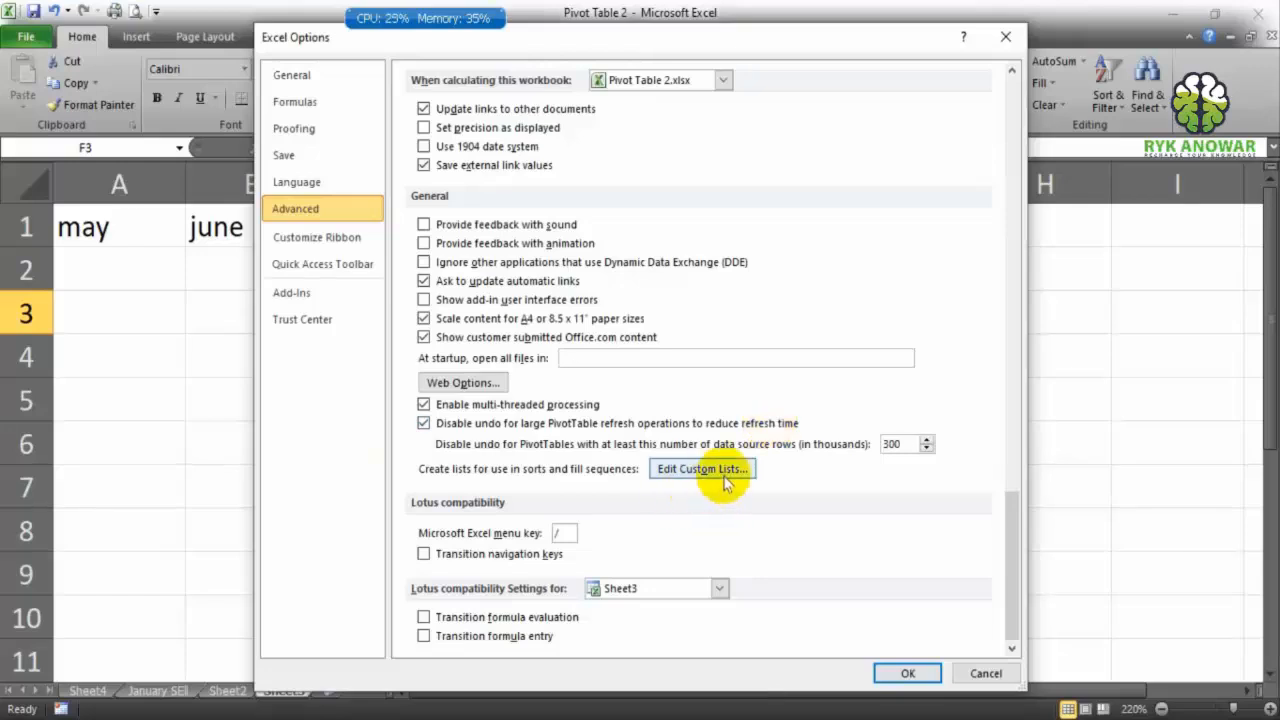
{"action": "left_click", "coordinate": [291, 75]}
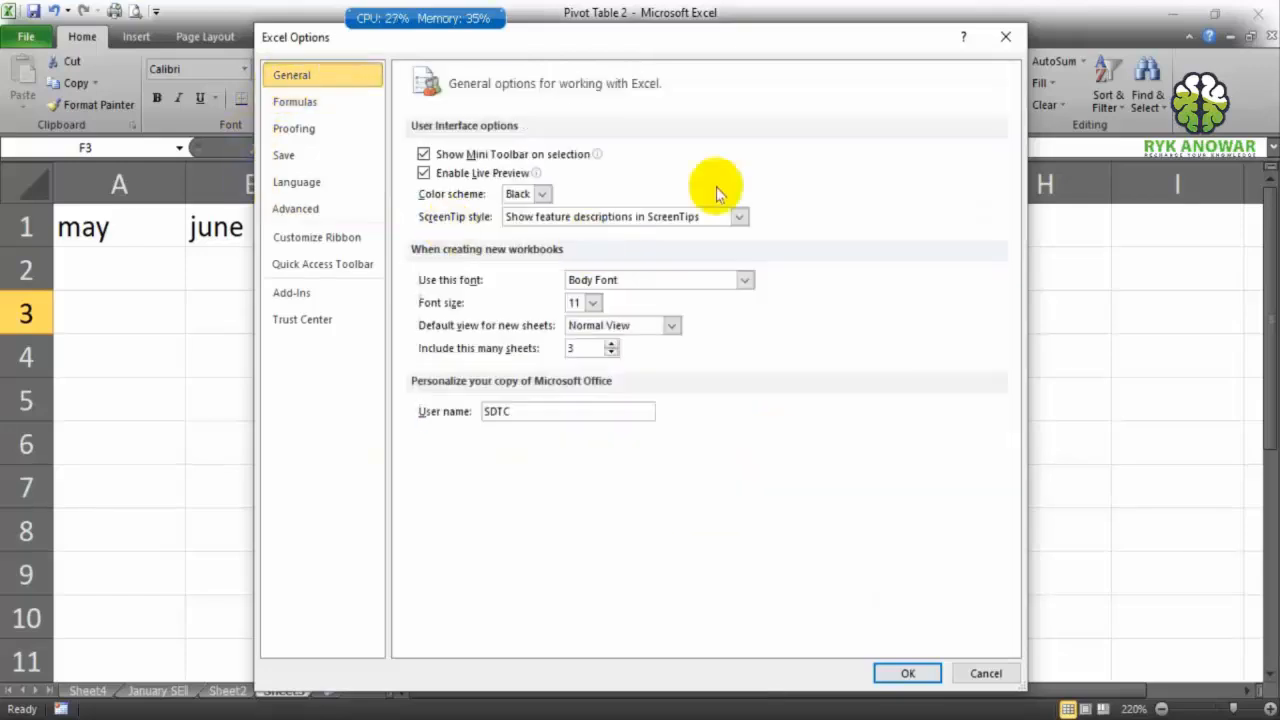
{"action": "left_click", "coordinate": [325, 211]}
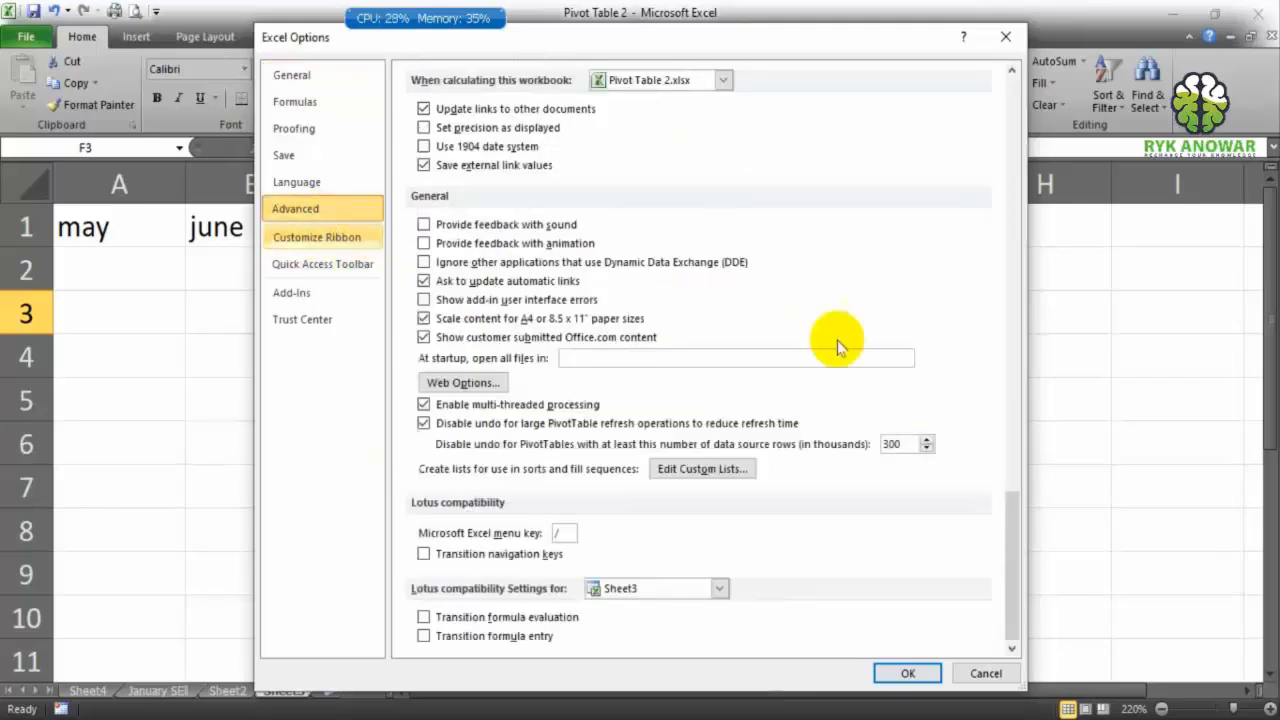
{"action": "left_click", "coordinate": [688, 480]}
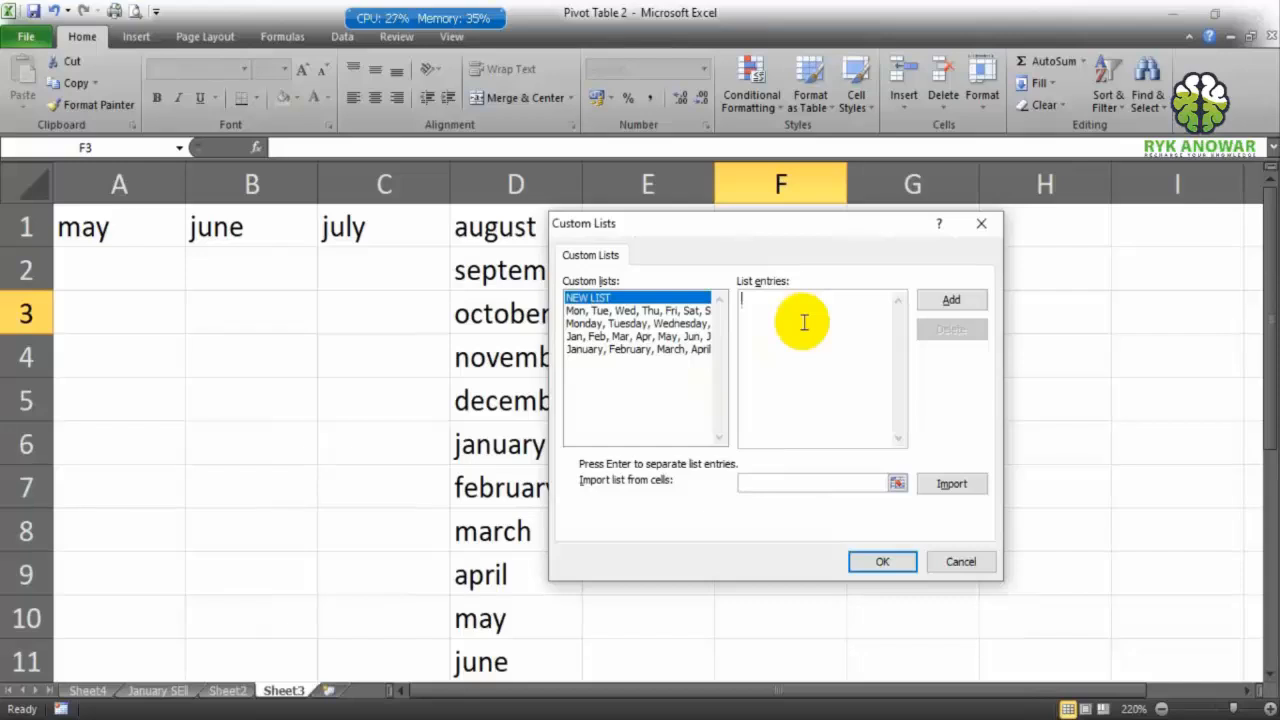
Step: Enter seven people's names, separated by commas, as a new list and add it to the custom lists
{"action": "type", "text": "MONIR, JAKIR, ANOWAR"}
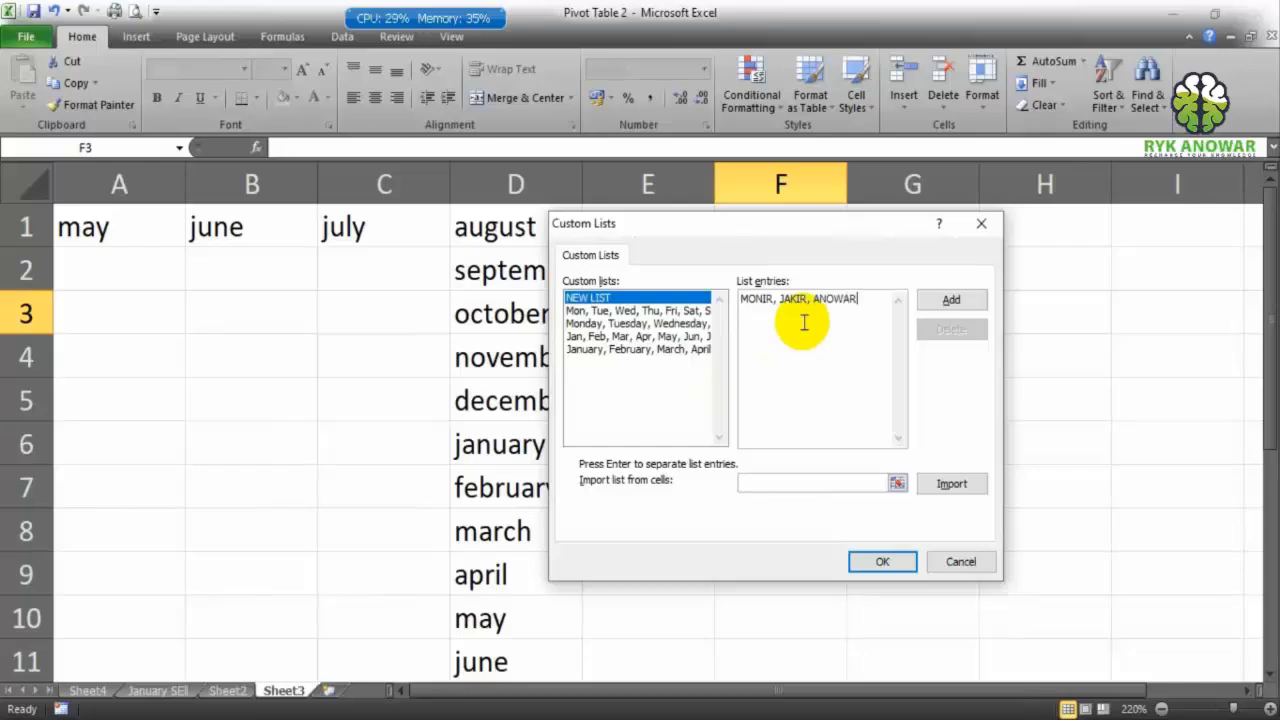
{"action": "type", "text": ", SALAM, HASAN,"}
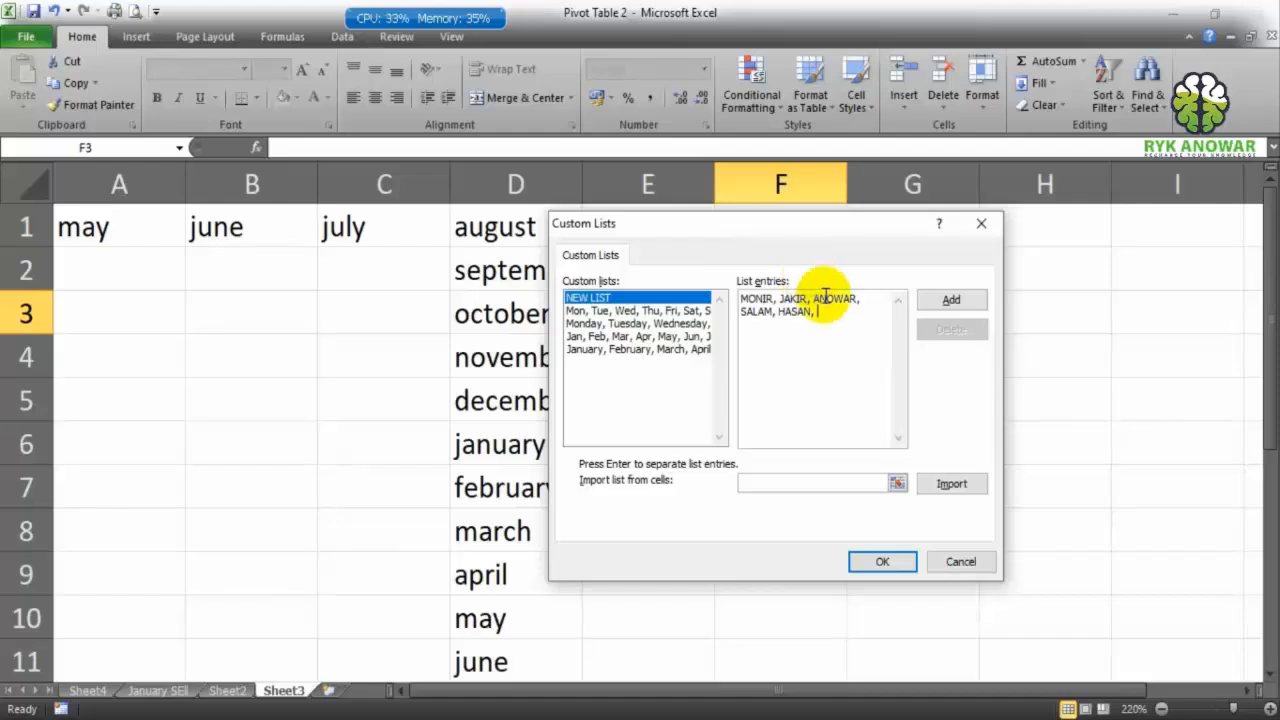
{"action": "type", "text": "MONIRA, BABU"}
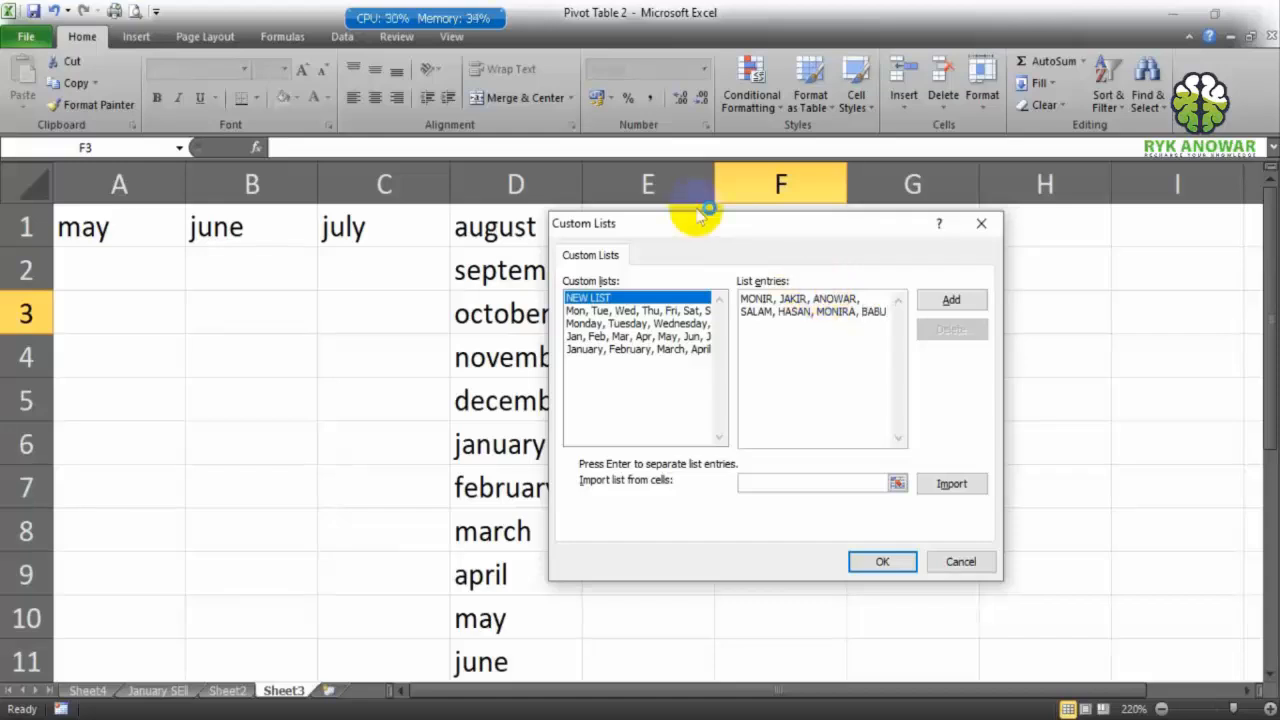
{"action": "left_click", "coordinate": [965, 300]}
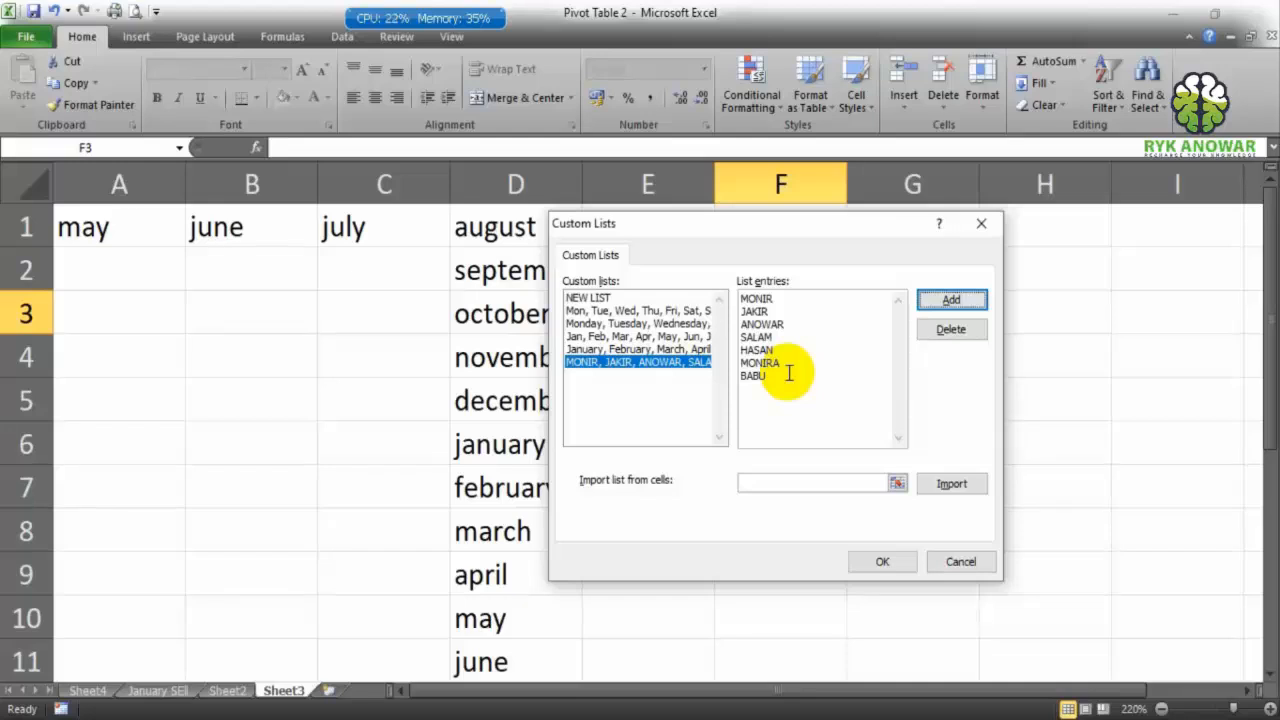
Step: Compare the entries of the built-in day and month lists with those of the new names list
{"action": "left_click", "coordinate": [640, 349]}
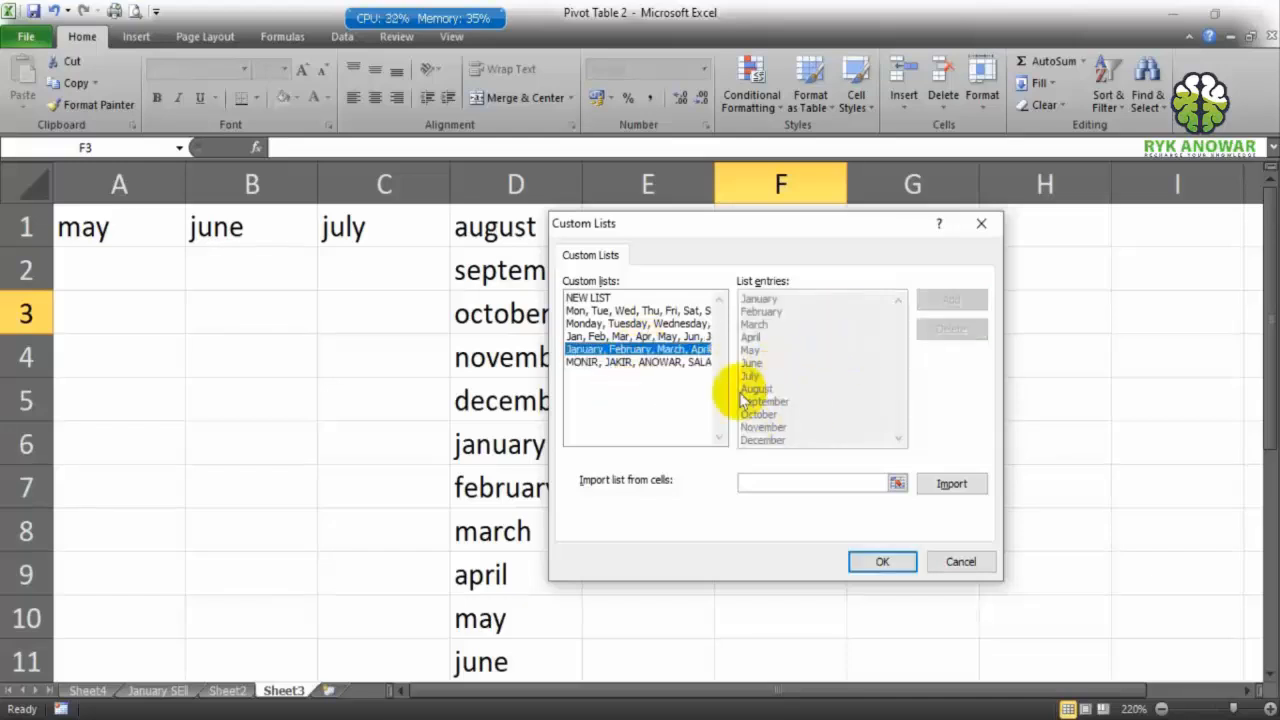
{"action": "left_click", "coordinate": [625, 336]}
{"action": "left_click", "coordinate": [625, 362]}
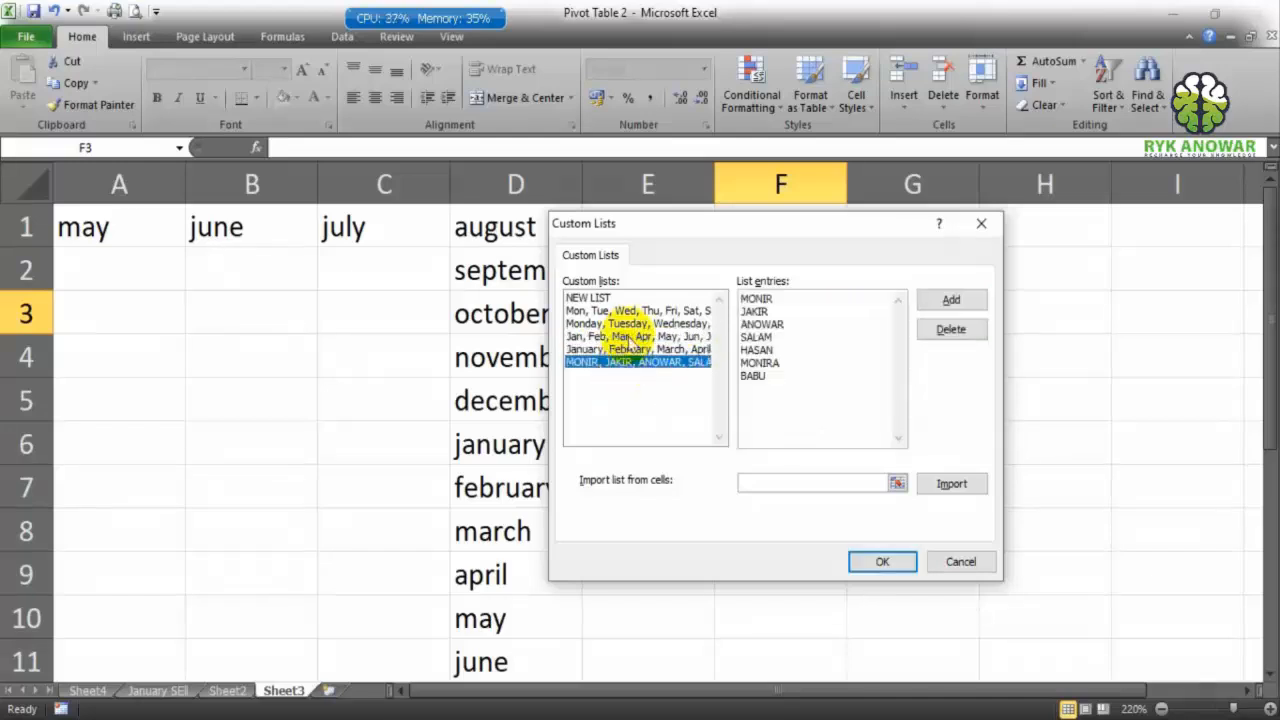
{"action": "left_click", "coordinate": [620, 336]}
{"action": "left_click", "coordinate": [625, 323]}
{"action": "left_click", "coordinate": [612, 310]}
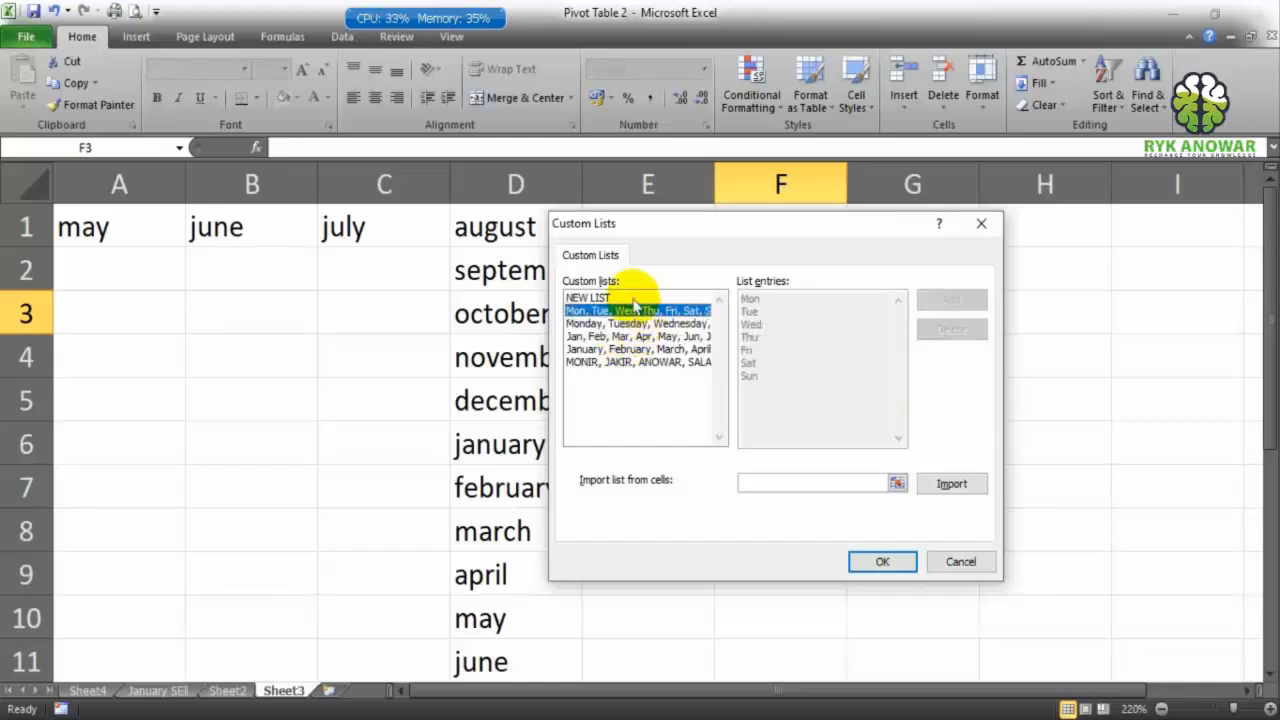
{"action": "left_click", "coordinate": [608, 362]}
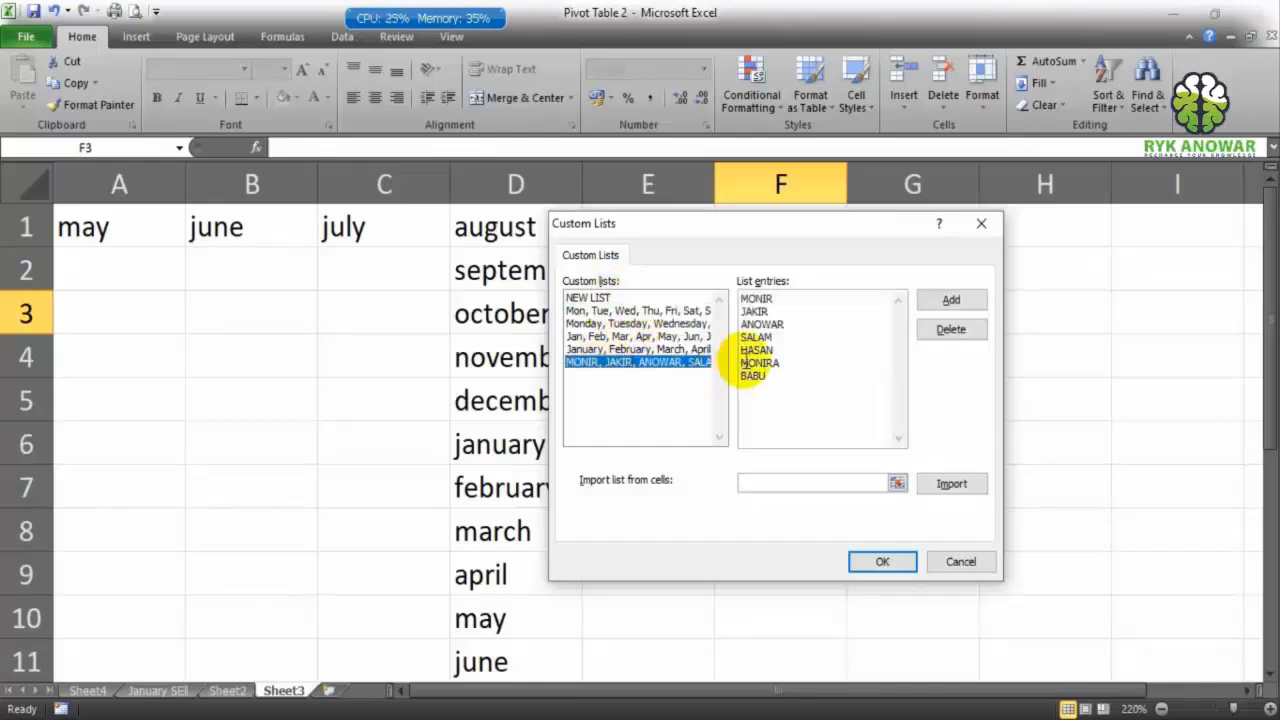
{"action": "left_click", "coordinate": [640, 336]}
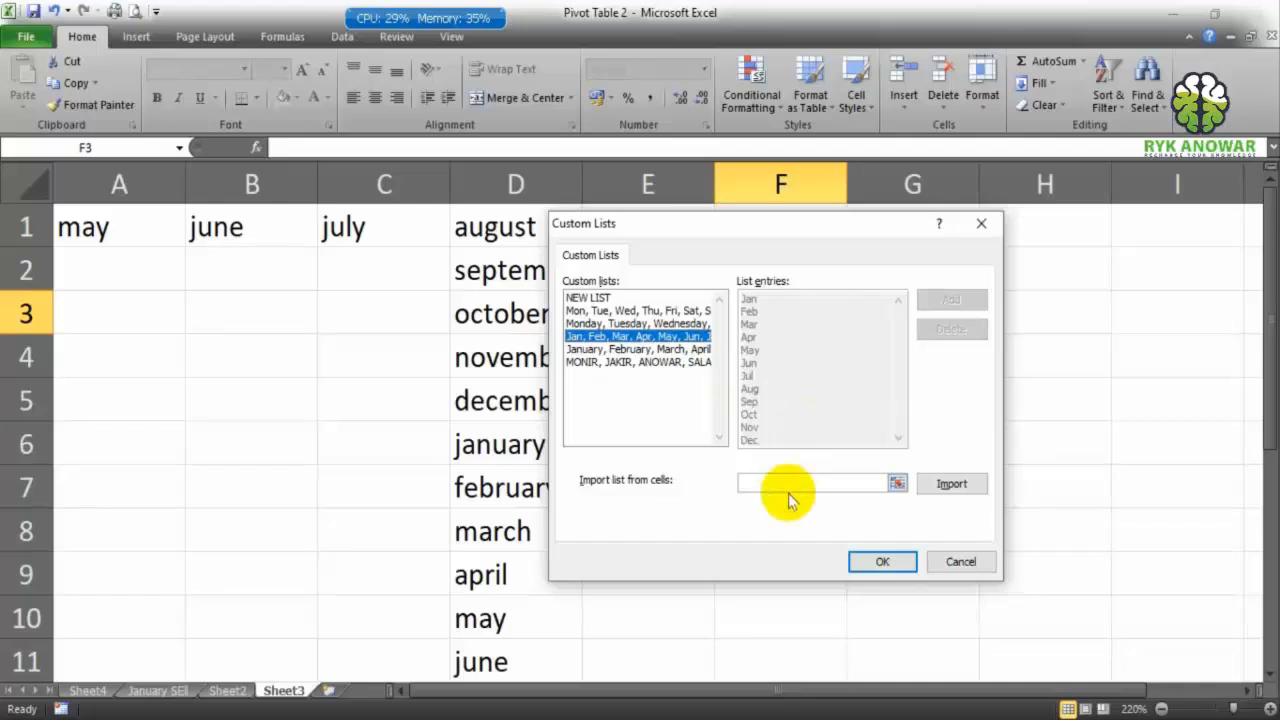
{"action": "left_click", "coordinate": [650, 362]}
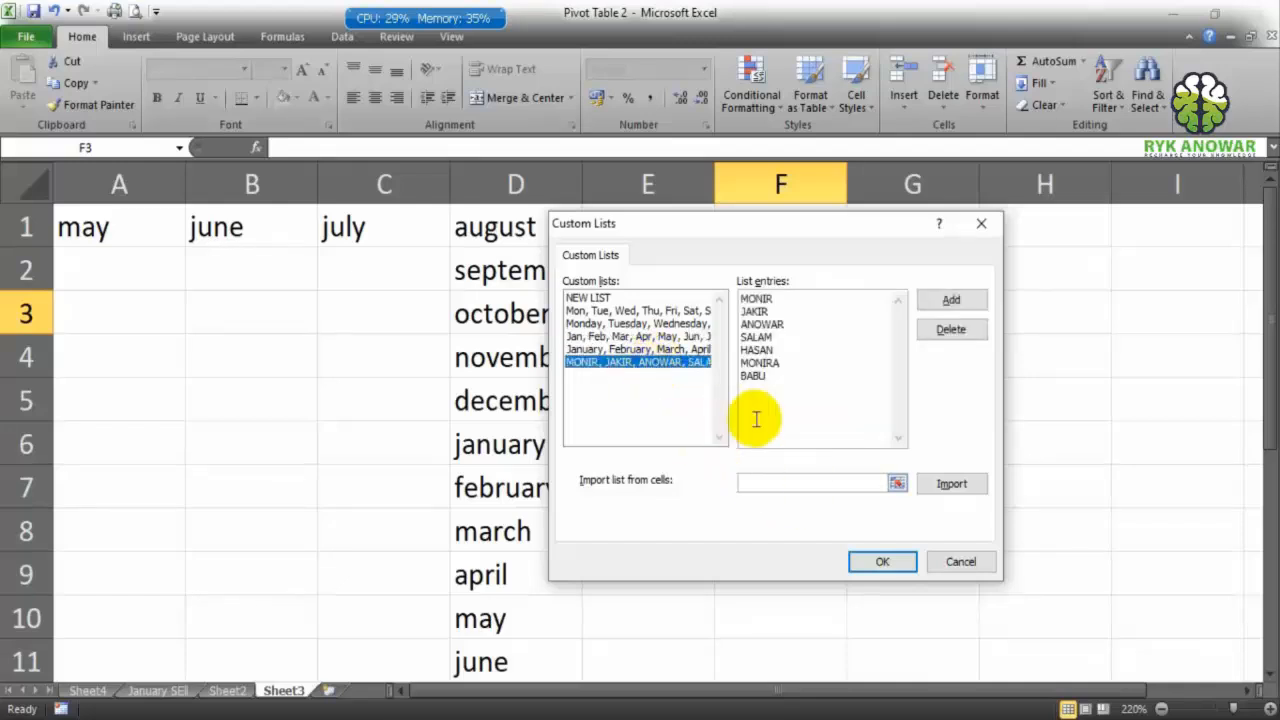
{"action": "left_click", "coordinate": [784, 400]}
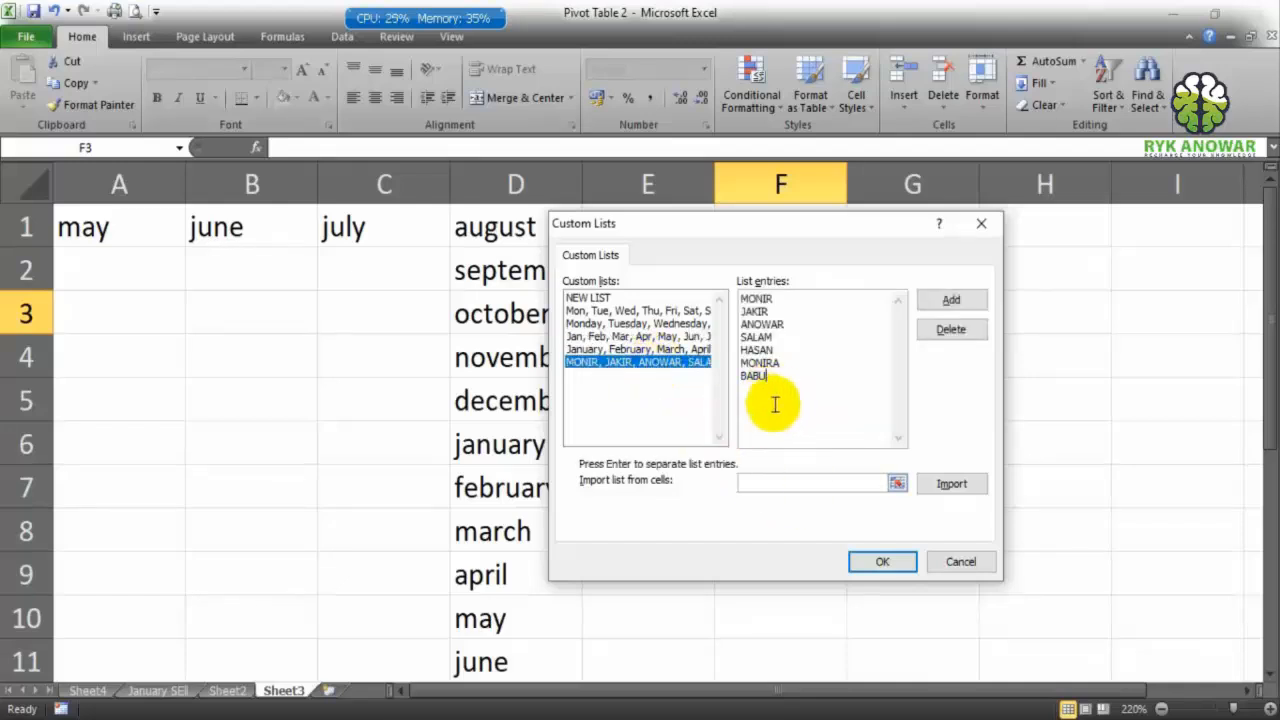
{"action": "left_click", "coordinate": [635, 336]}
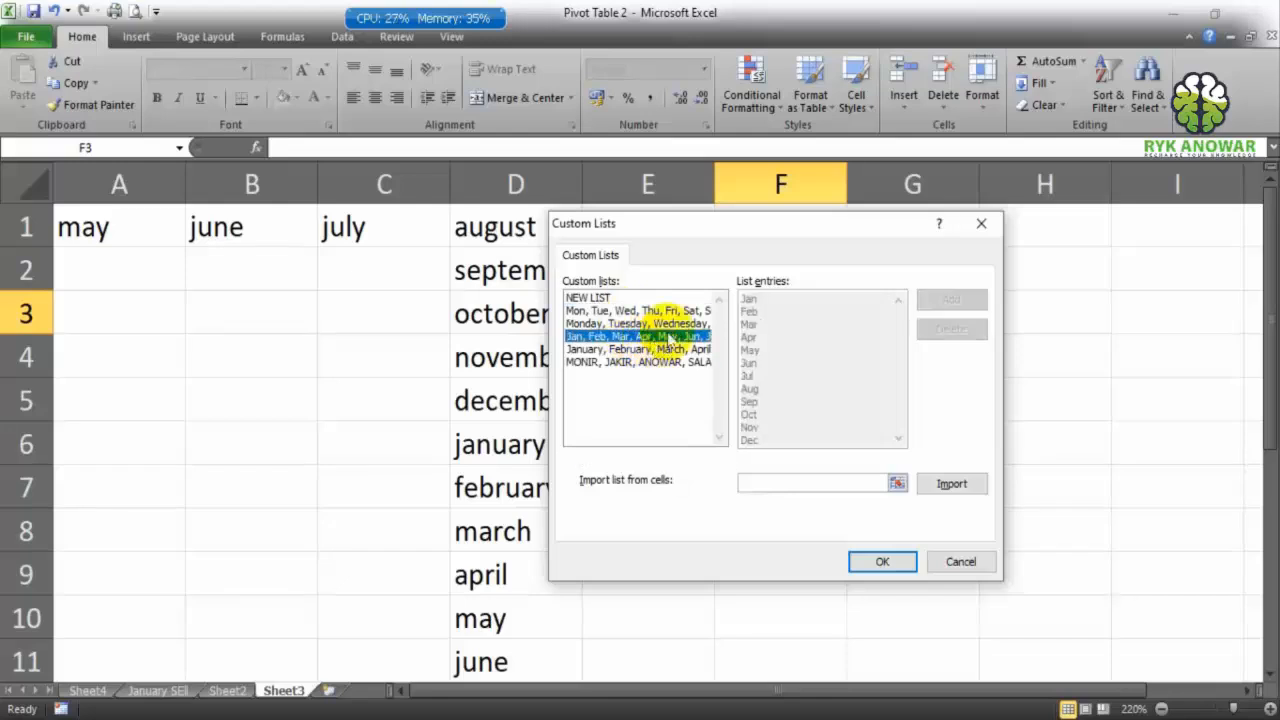
{"action": "left_click", "coordinate": [625, 311]}
{"action": "left_click", "coordinate": [630, 349]}
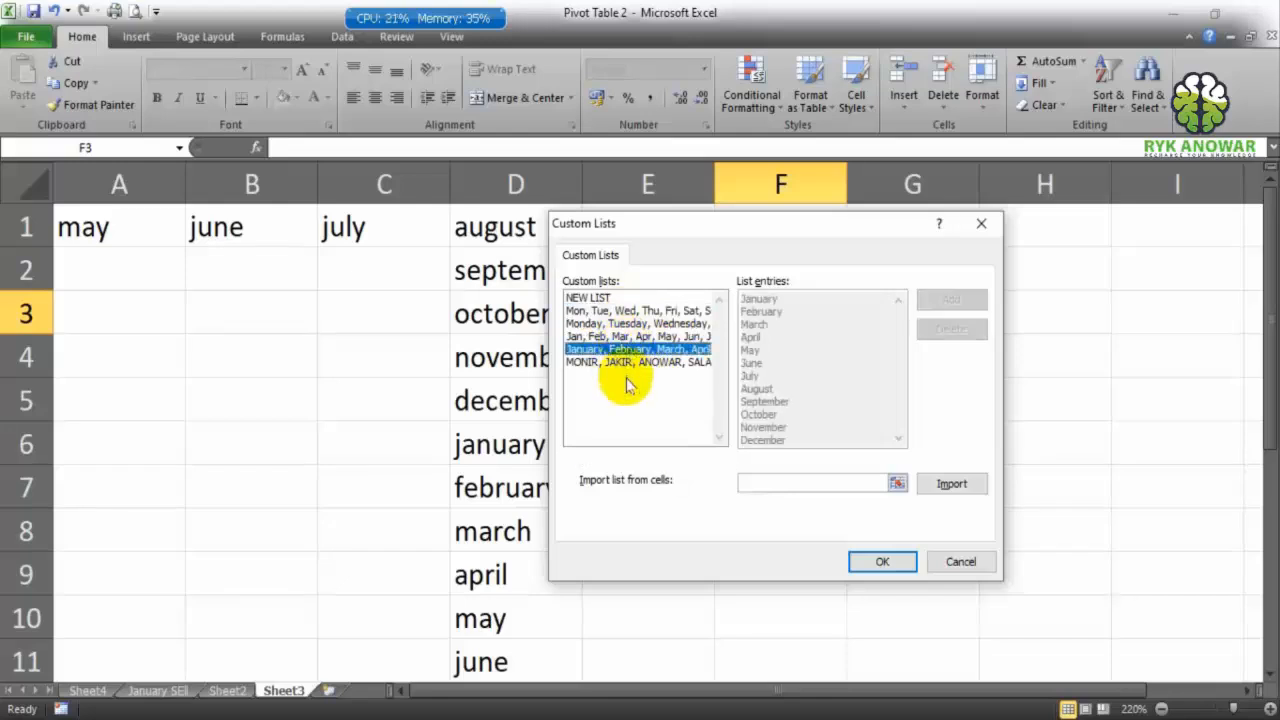
Step: Append one more person's name to the custom names list, update the list and confirm the options
{"action": "left_click", "coordinate": [625, 362]}
{"action": "left_click", "coordinate": [778, 385]}
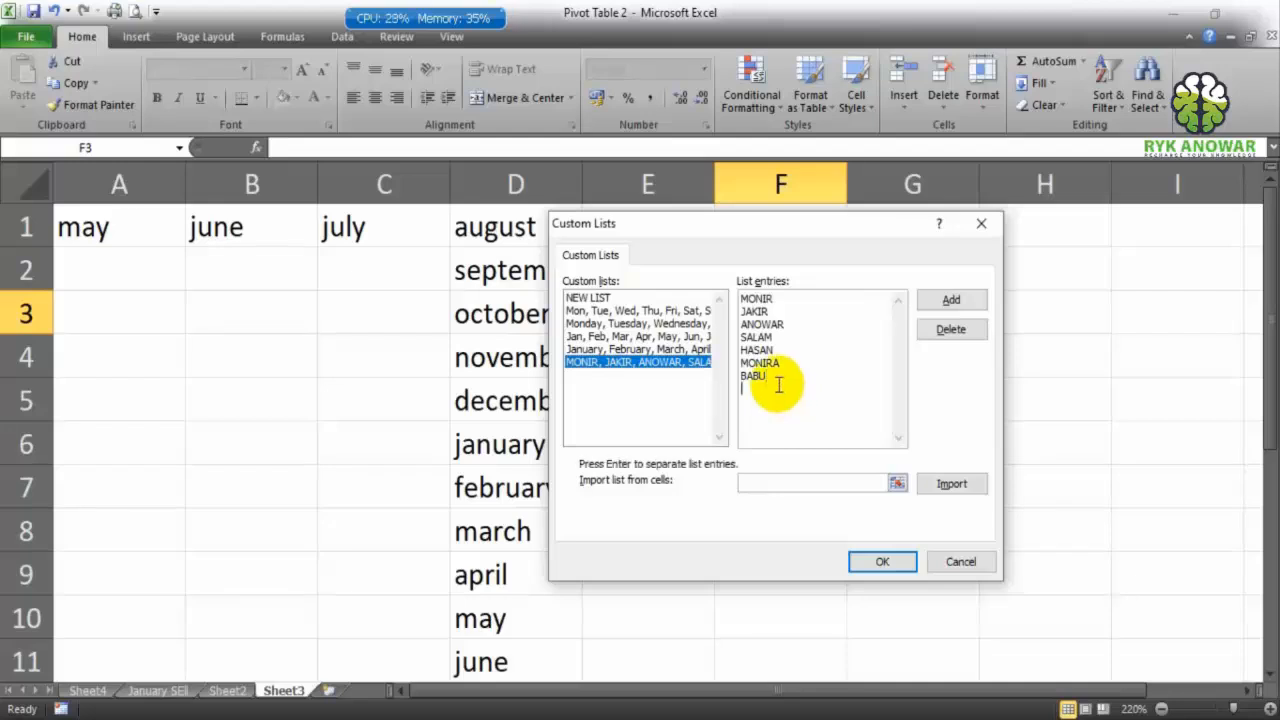
{"action": "type", "text": "UZZAL"}
{"action": "left_click", "coordinate": [951, 300]}
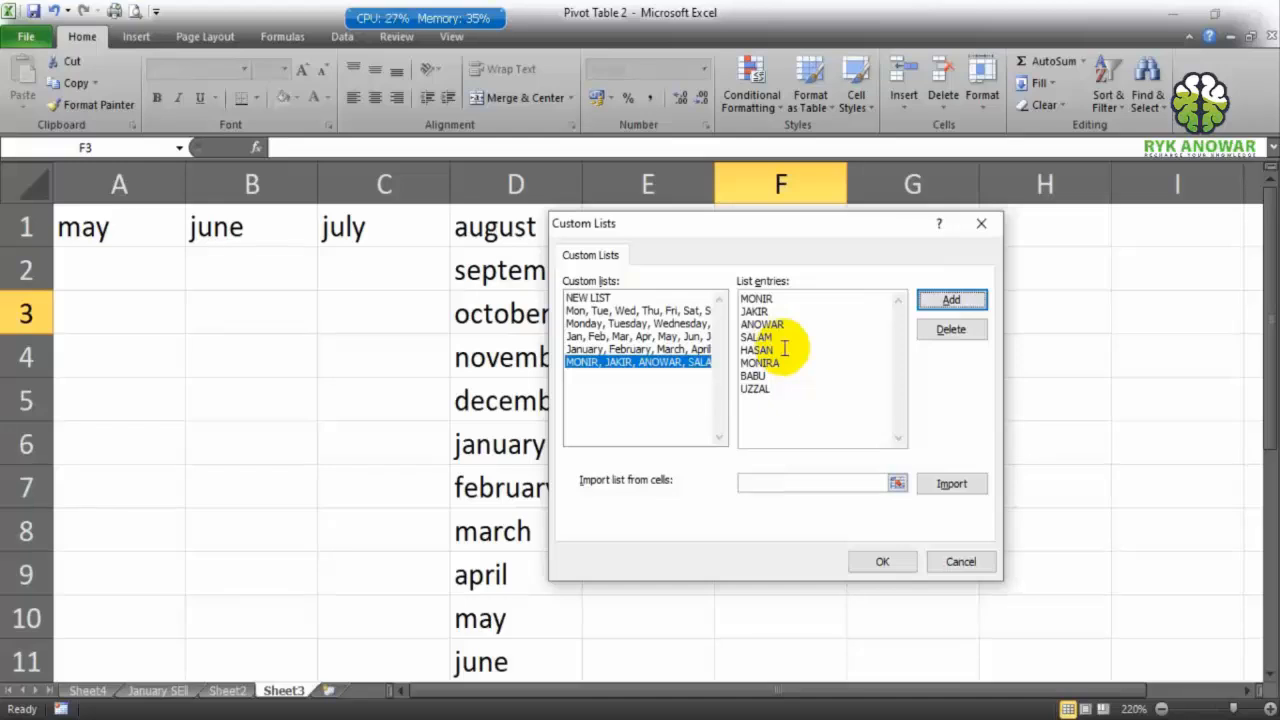
{"action": "left_click", "coordinate": [882, 561]}
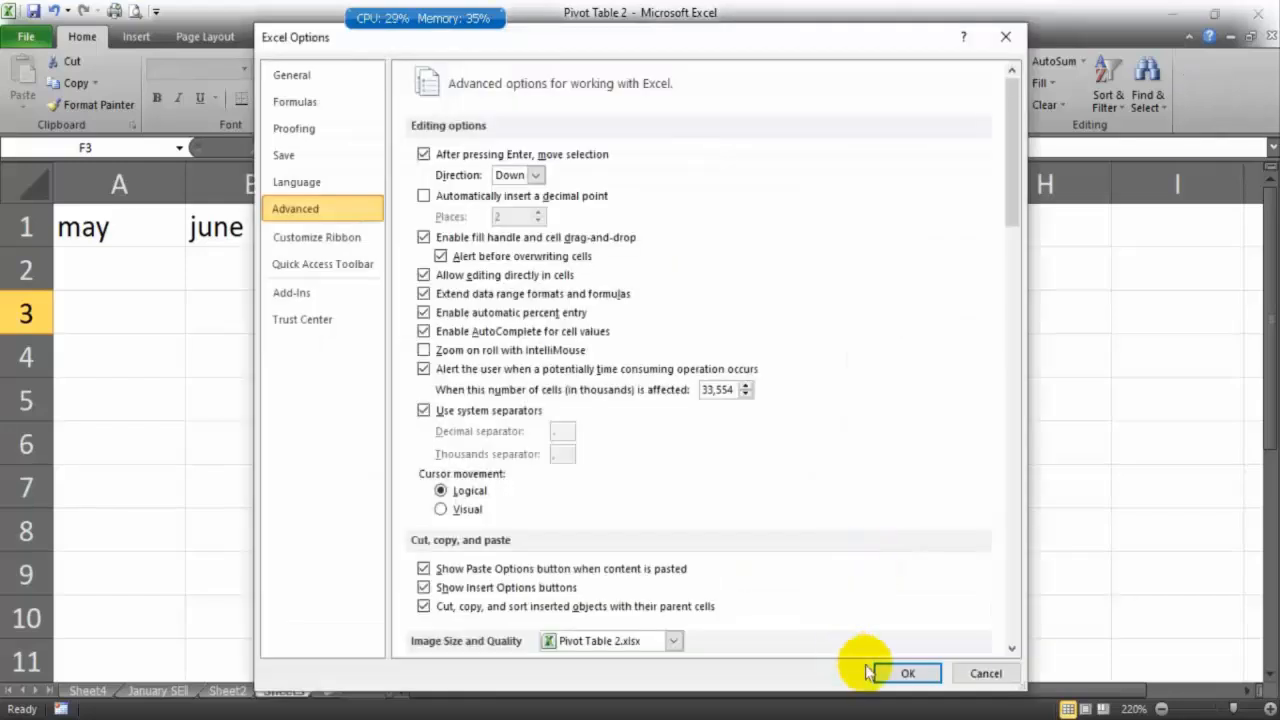
{"action": "left_click", "coordinate": [890, 673]}
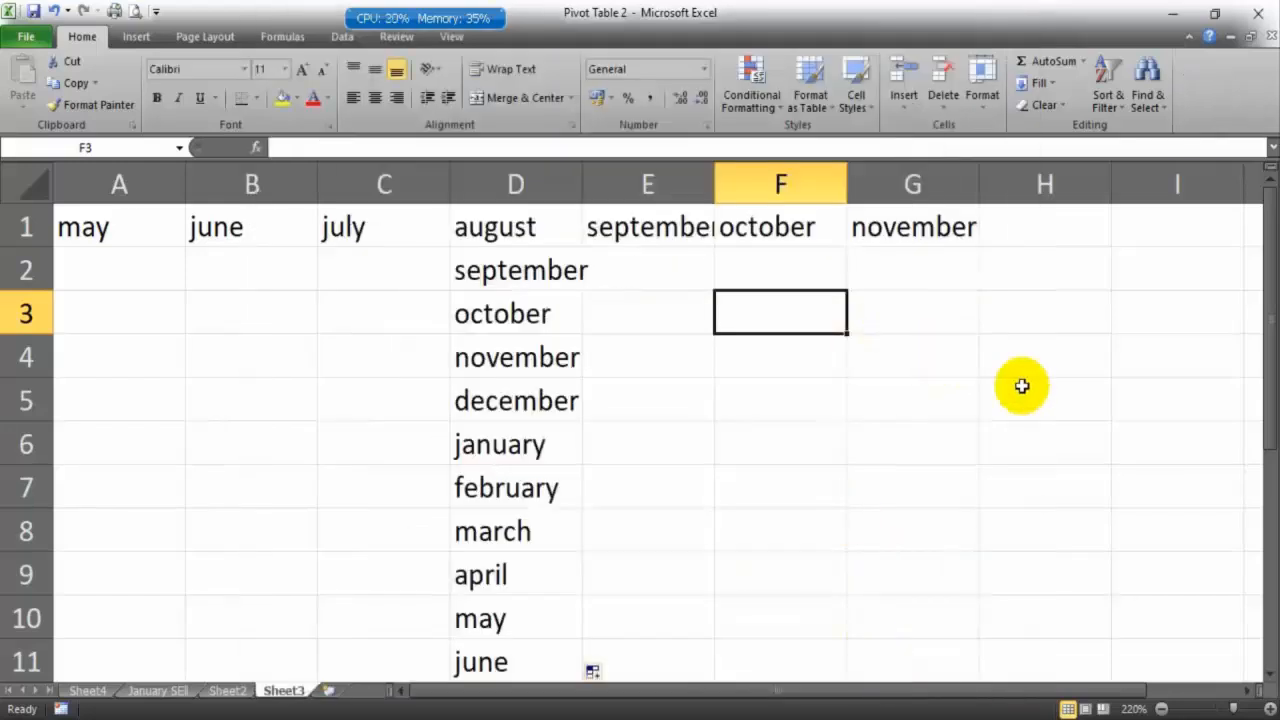
Step: Enter the custom list's first name in cell F3 and auto-fill the names down column F to F10
{"action": "type", "text": "mONIR"}
{"action": "key", "text": "Return"}
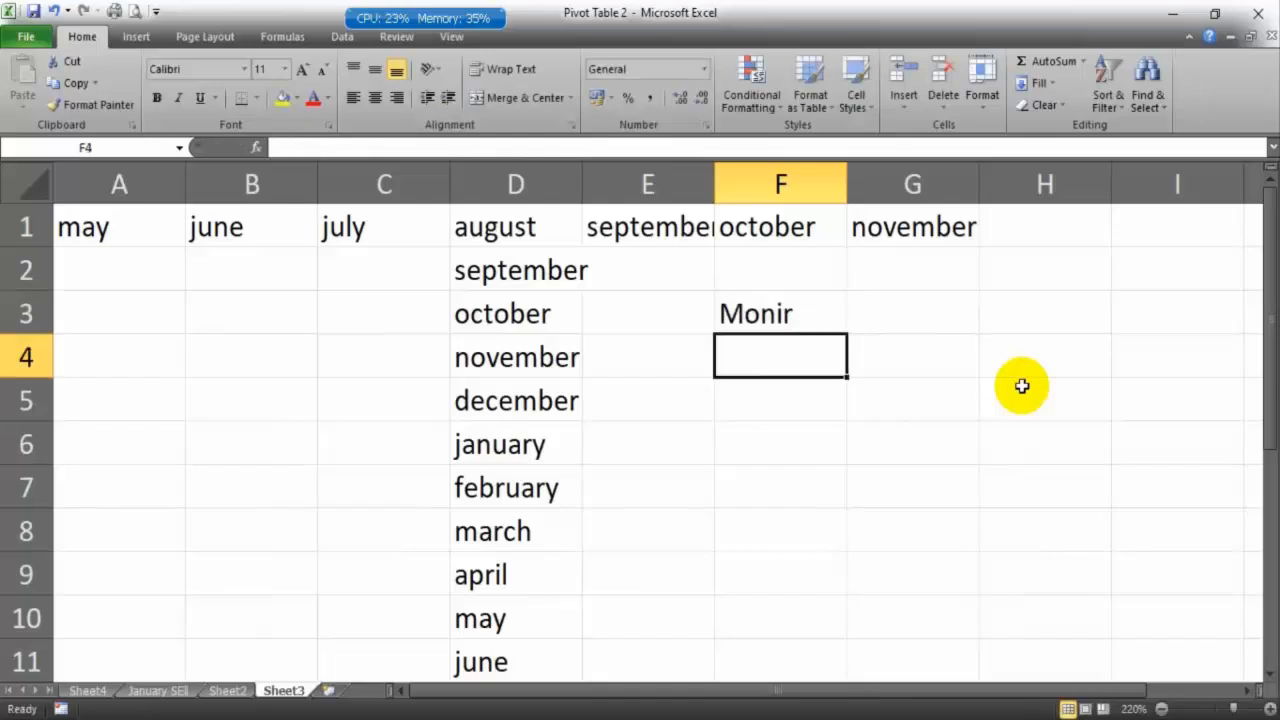
{"action": "left_click", "coordinate": [816, 316]}
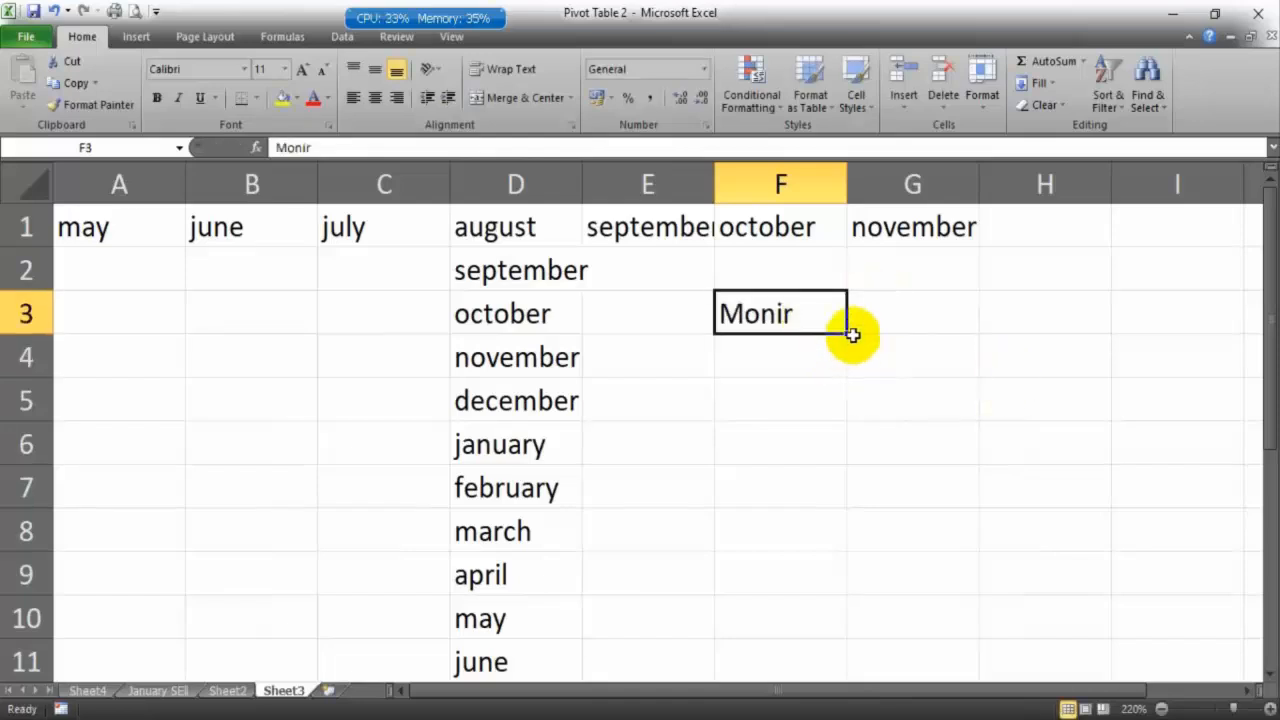
{"action": "left_click_drag", "start_coordinate": [848, 333], "coordinate": [826, 630]}
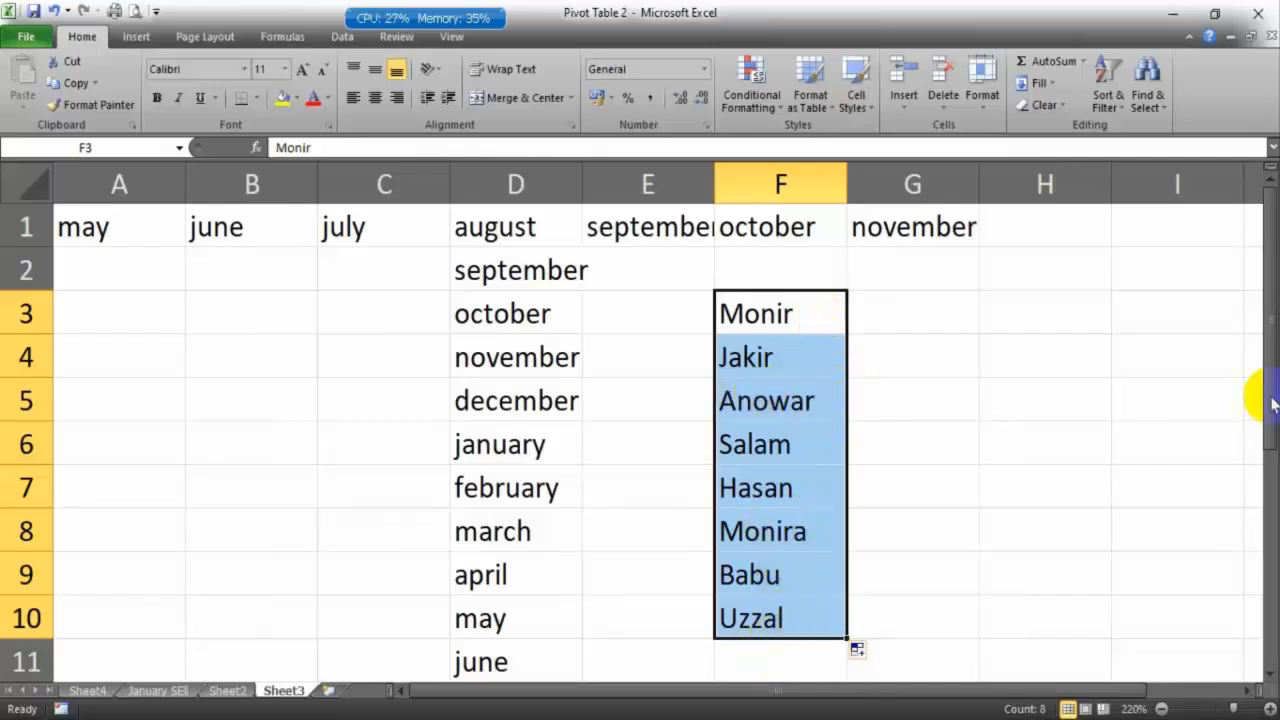
Step: Auto-fill the custom list of names from F3 across row 3 to I3, then select cell G3
{"action": "left_click", "coordinate": [805, 330]}
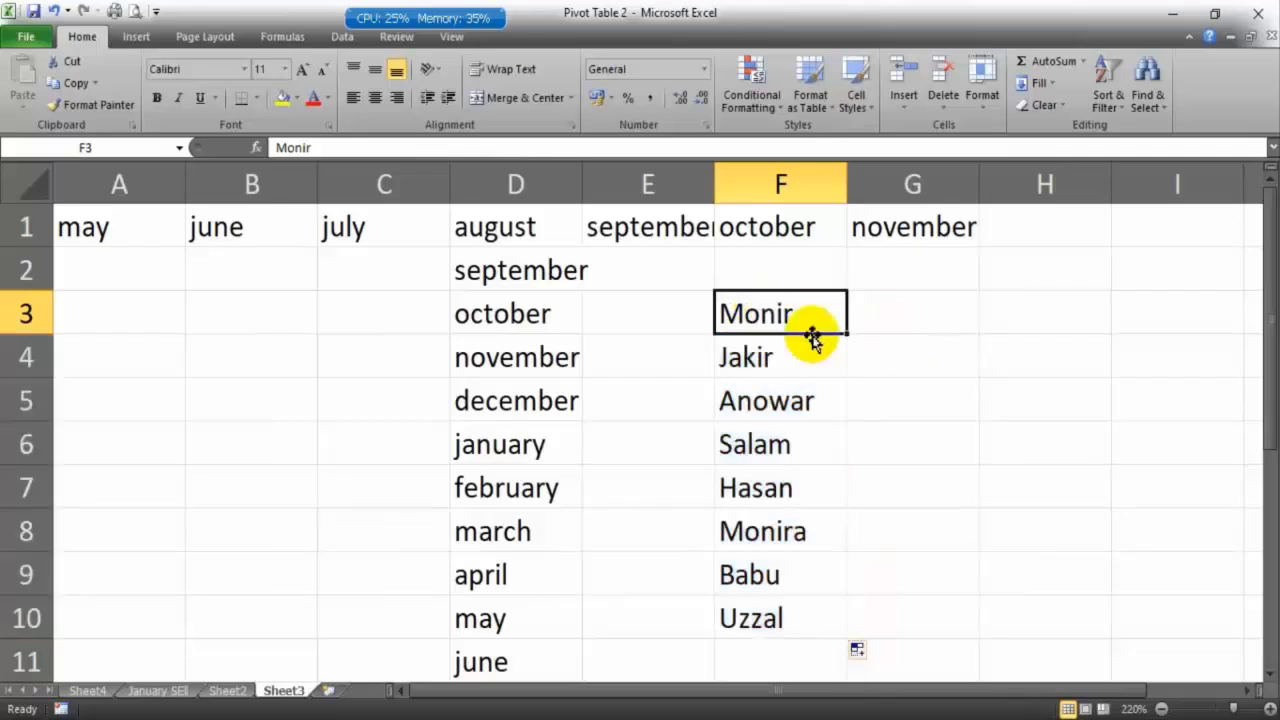
{"action": "left_click_drag", "start_coordinate": [846, 334], "coordinate": [1225, 338]}
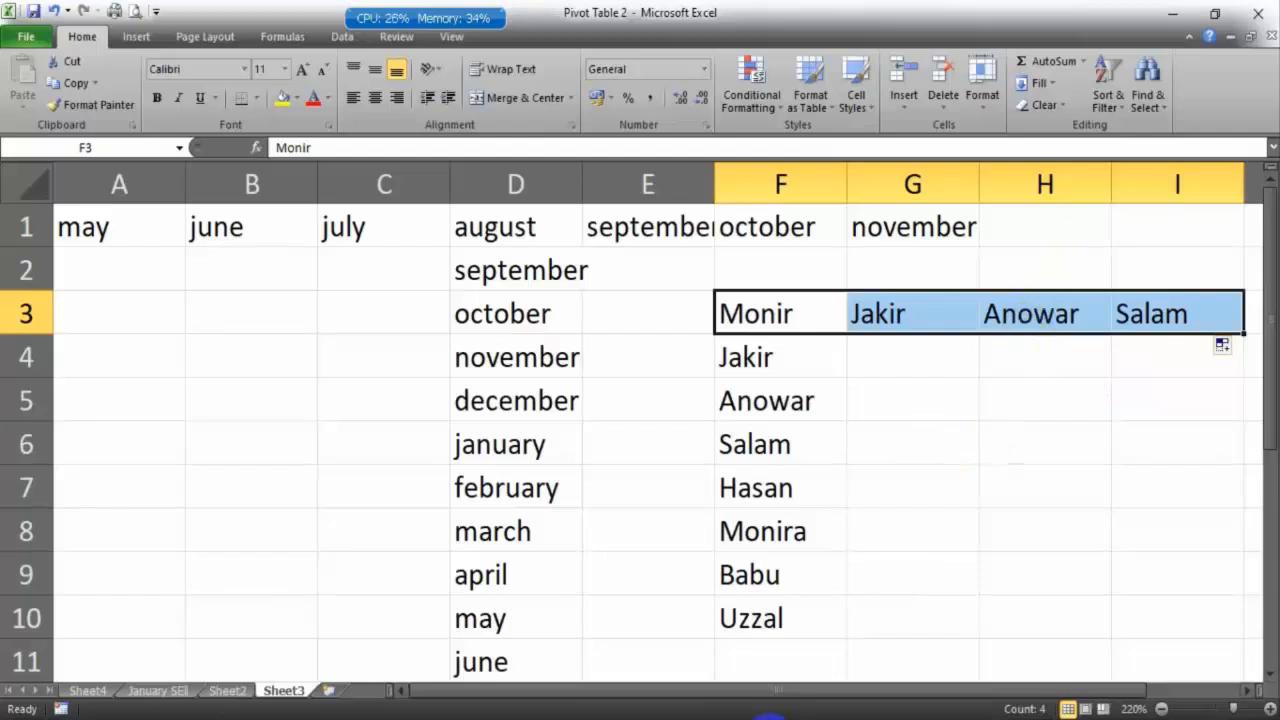
{"action": "left_click", "coordinate": [875, 450]}
{"action": "left_click", "coordinate": [915, 315]}
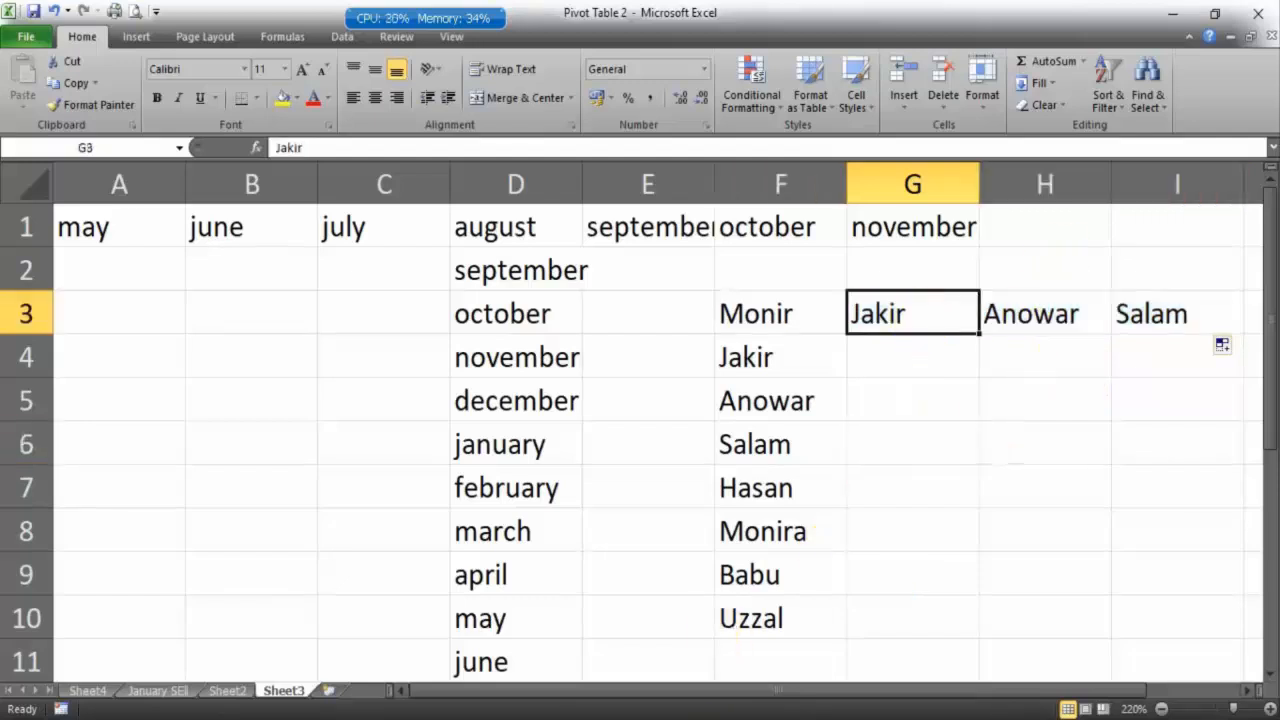